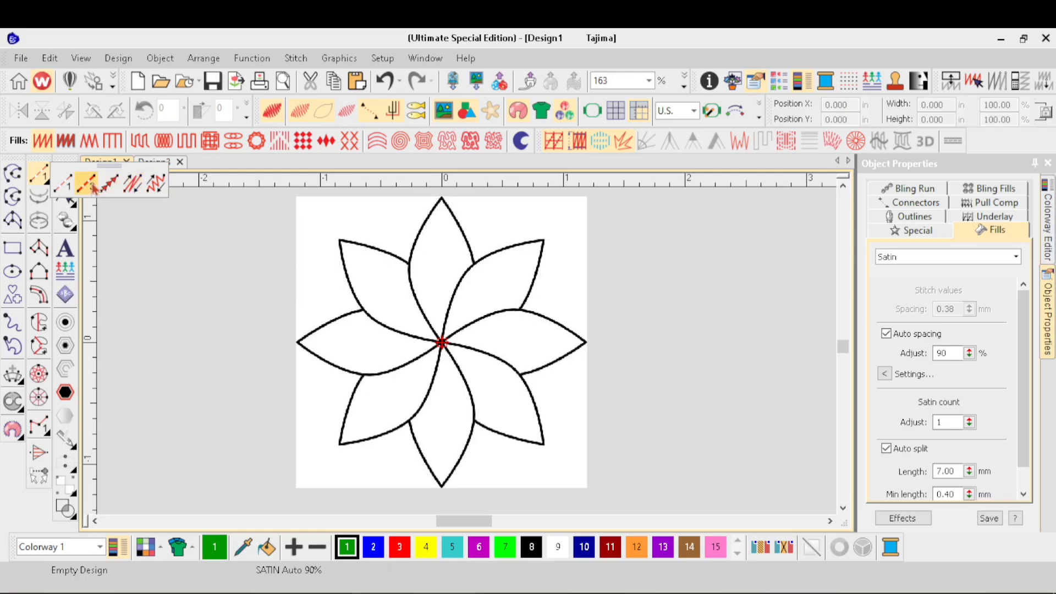
# - Digitize the petal pointing right as a Triple Run outline, from the flower's center over its upper curve and tip to the lower petal junction
pyautogui.click(88, 183)
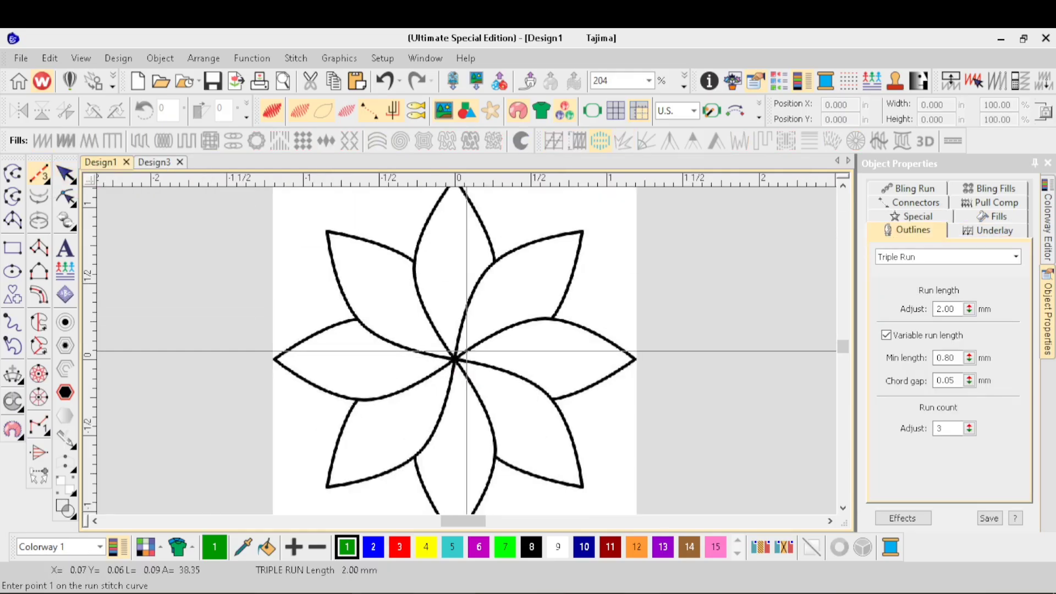
pyautogui.scroll(3, 442, 342)
pyautogui.click(439, 371)
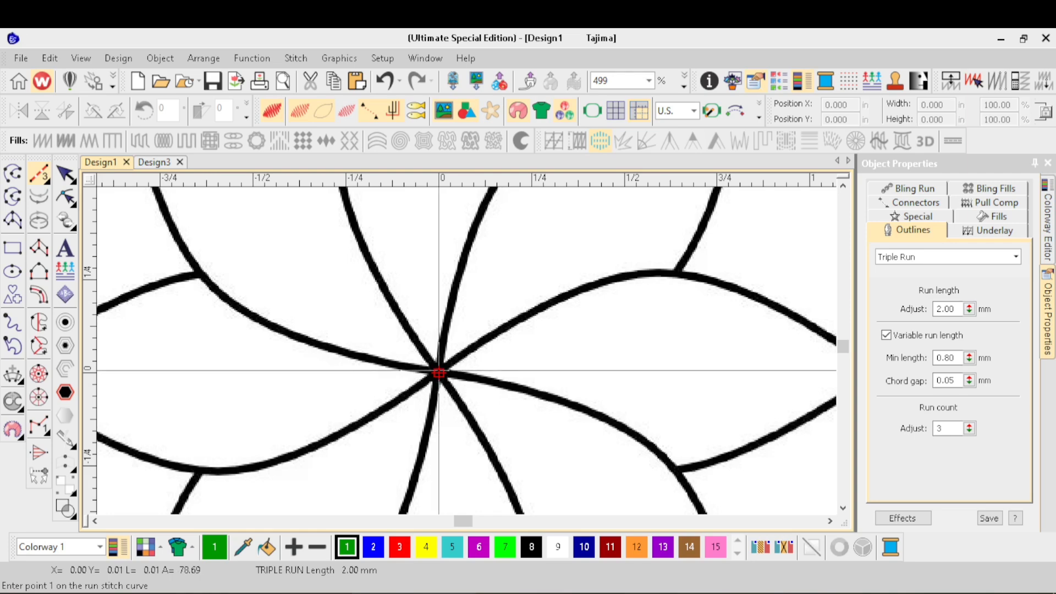
pyautogui.click(529, 312)
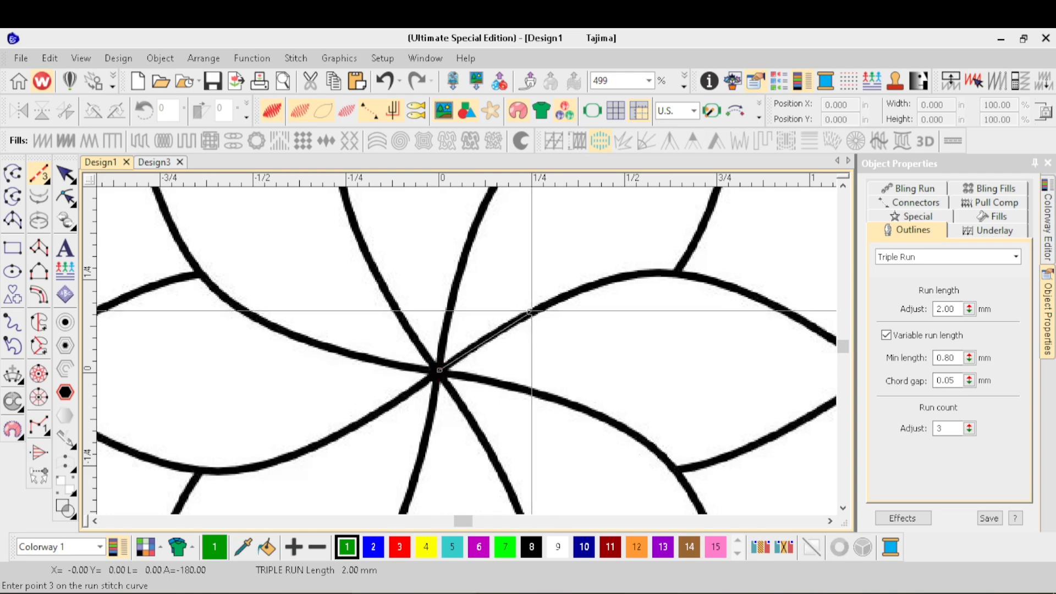
pyautogui.click(656, 271)
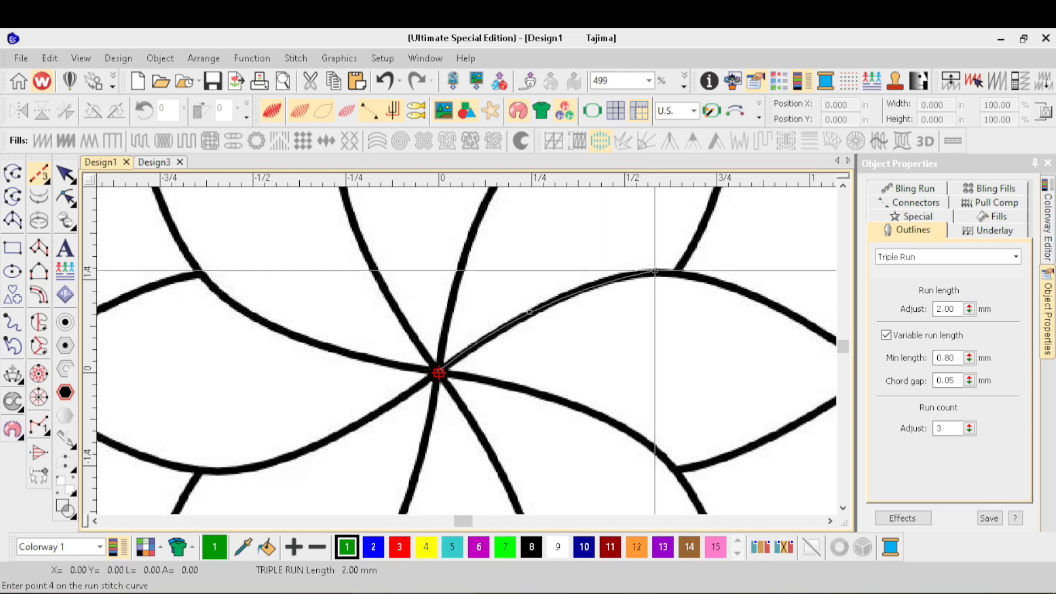
pyautogui.click(594, 305)
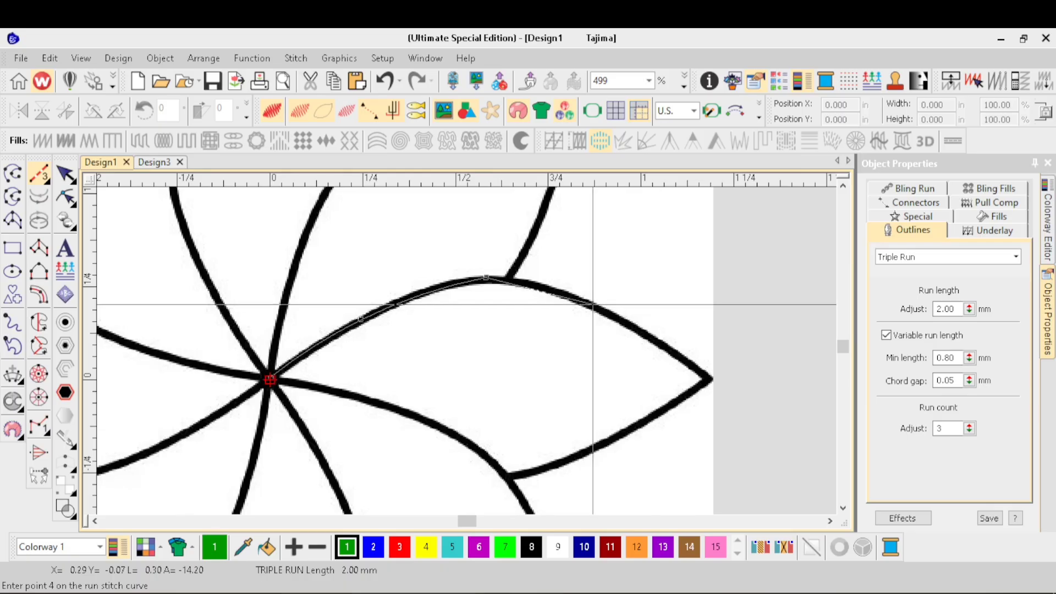
pyautogui.click(667, 346)
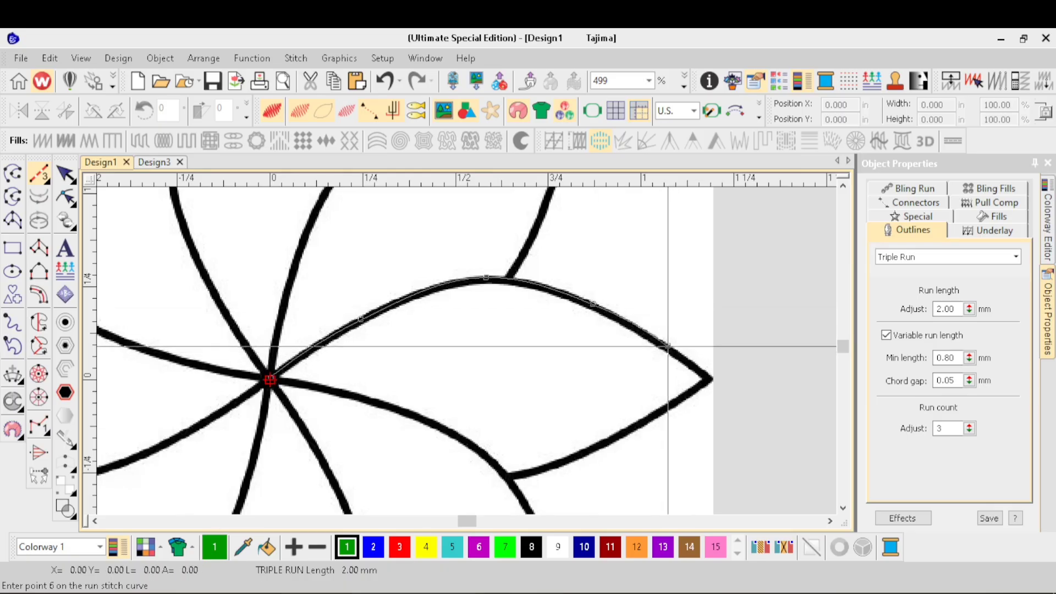
pyautogui.click(711, 378)
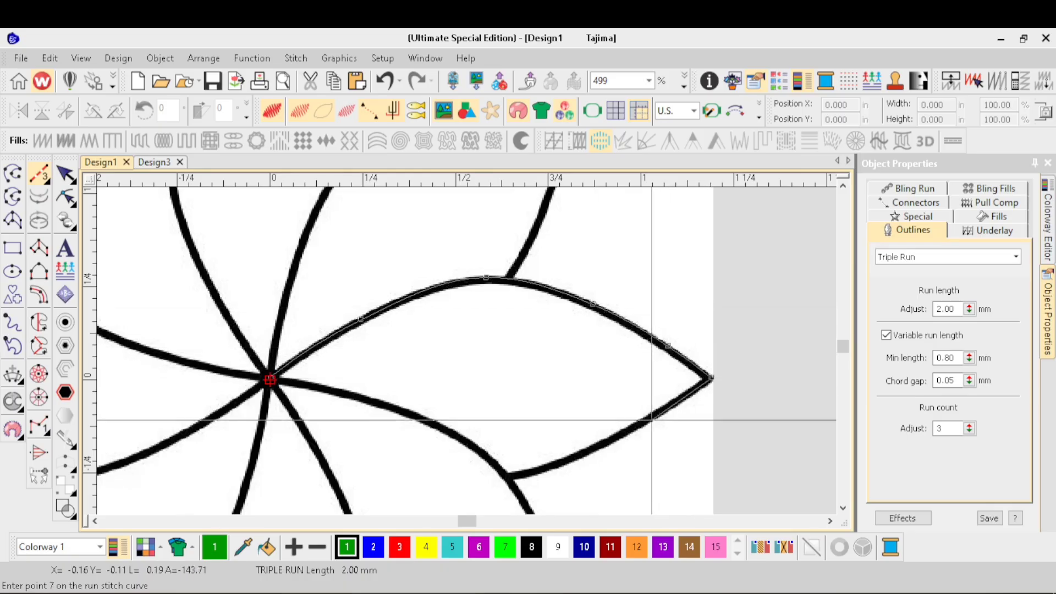
pyautogui.click(650, 416)
pyautogui.click(577, 454)
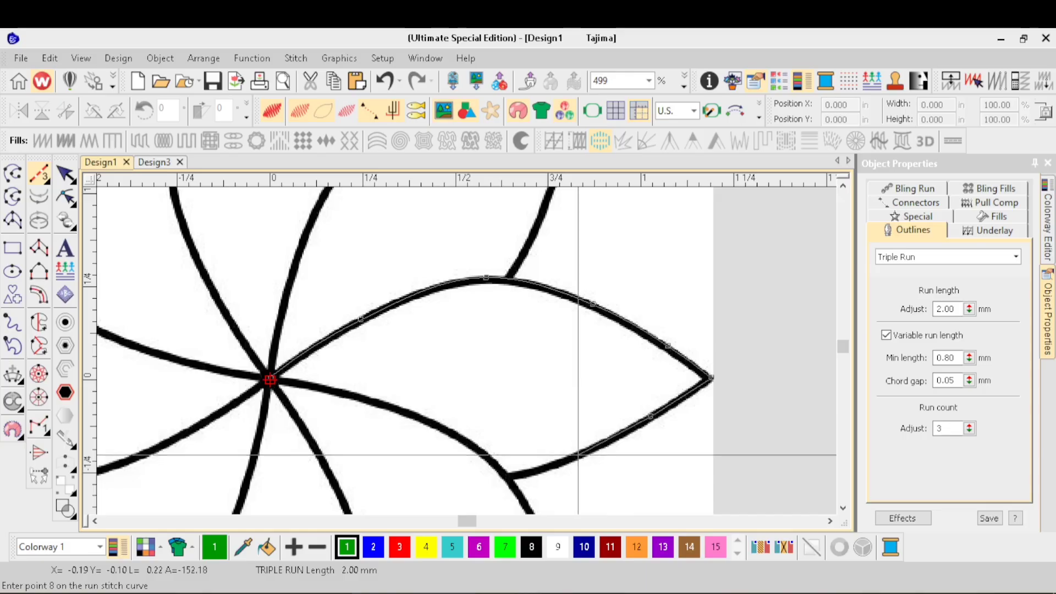
pyautogui.click(505, 475)
pyautogui.press('Return')
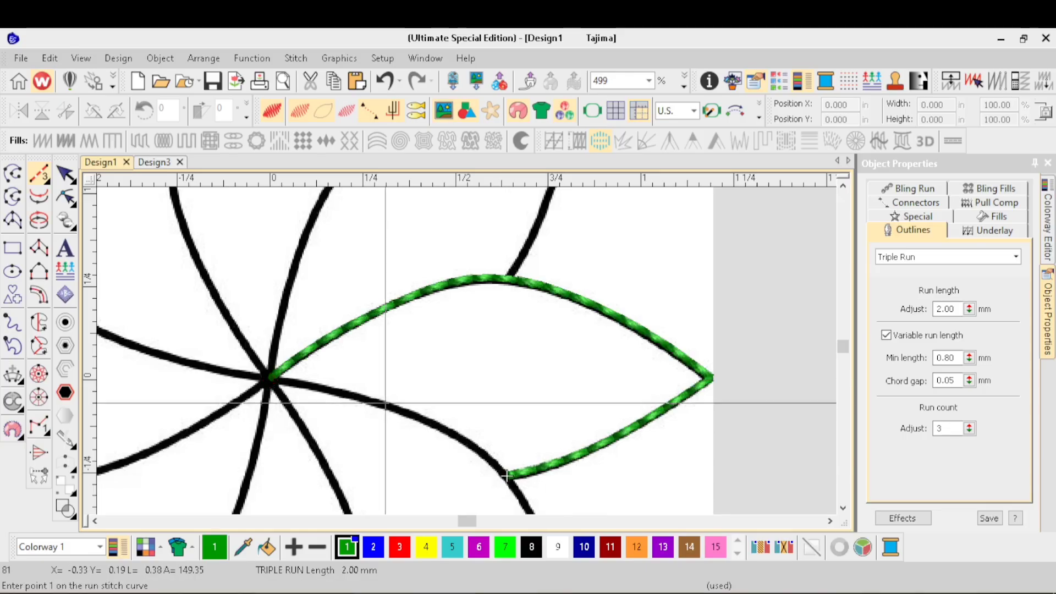
# - Reshape the digitized petal outline by adjusting the curve points along its upper edge to follow the artwork
pyautogui.scroll(-1, 386, 402)
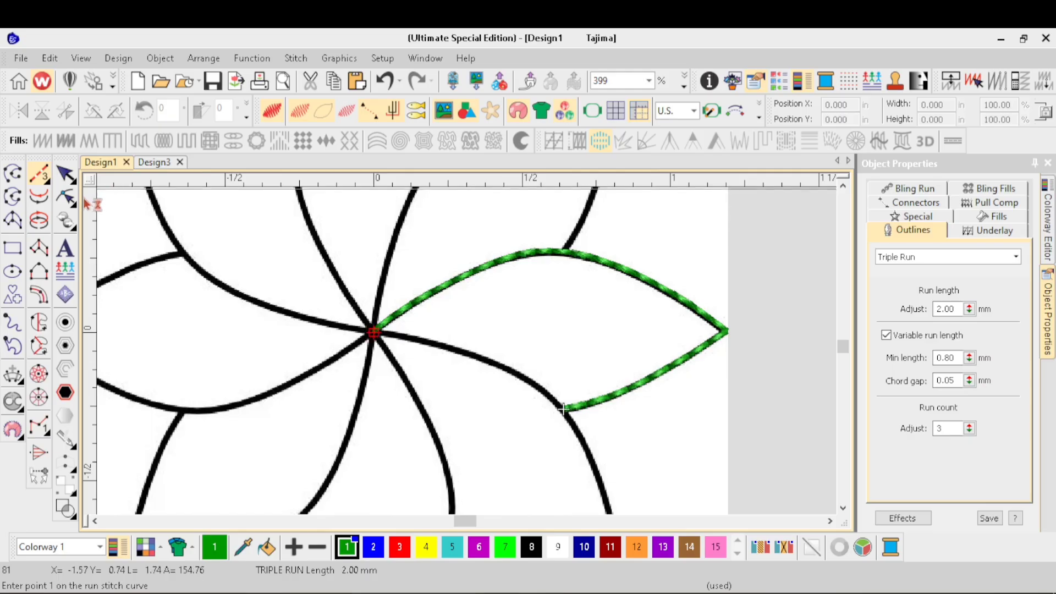
pyautogui.click(65, 196)
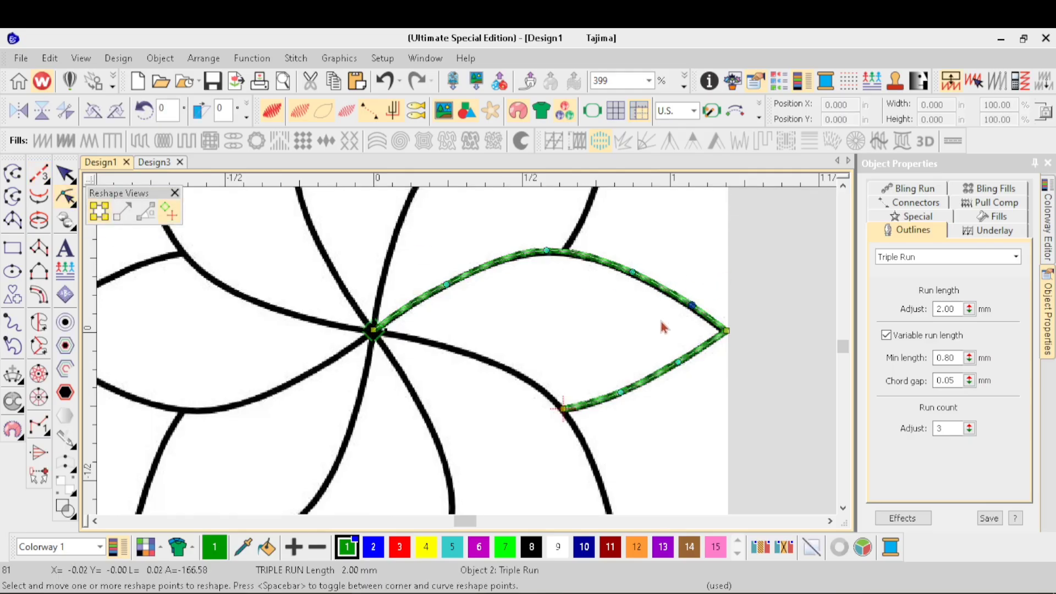
pyautogui.scroll(1, 663, 325)
pyautogui.click(466, 349)
pyautogui.moveTo(476, 282); pyautogui.dragTo(410, 321)
pyautogui.moveTo(522, 308); pyautogui.dragTo(491, 362)
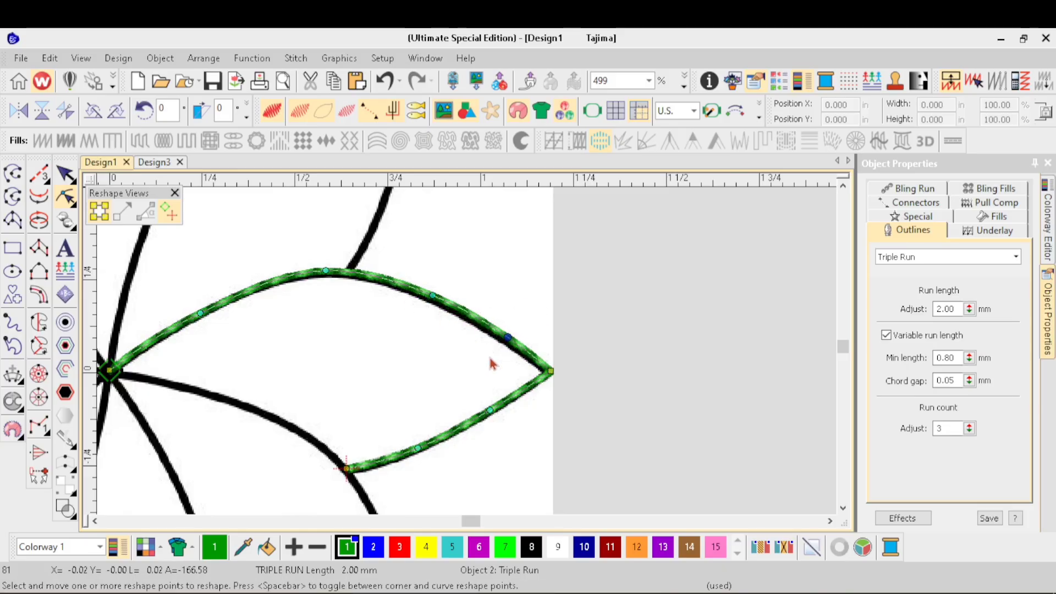
pyautogui.click(435, 296)
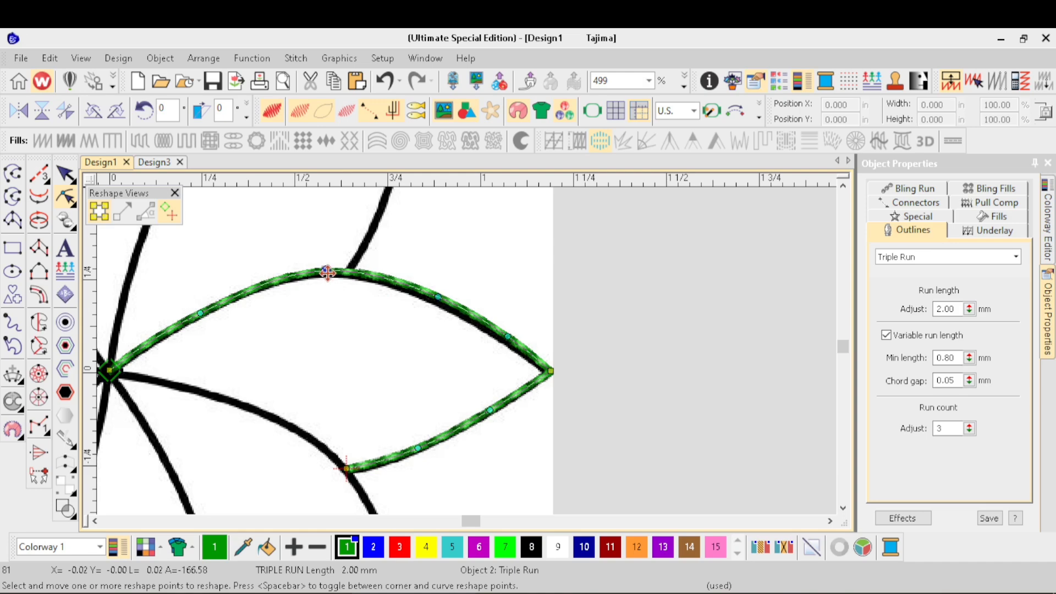
pyautogui.moveTo(325, 272); pyautogui.dragTo(323, 274)
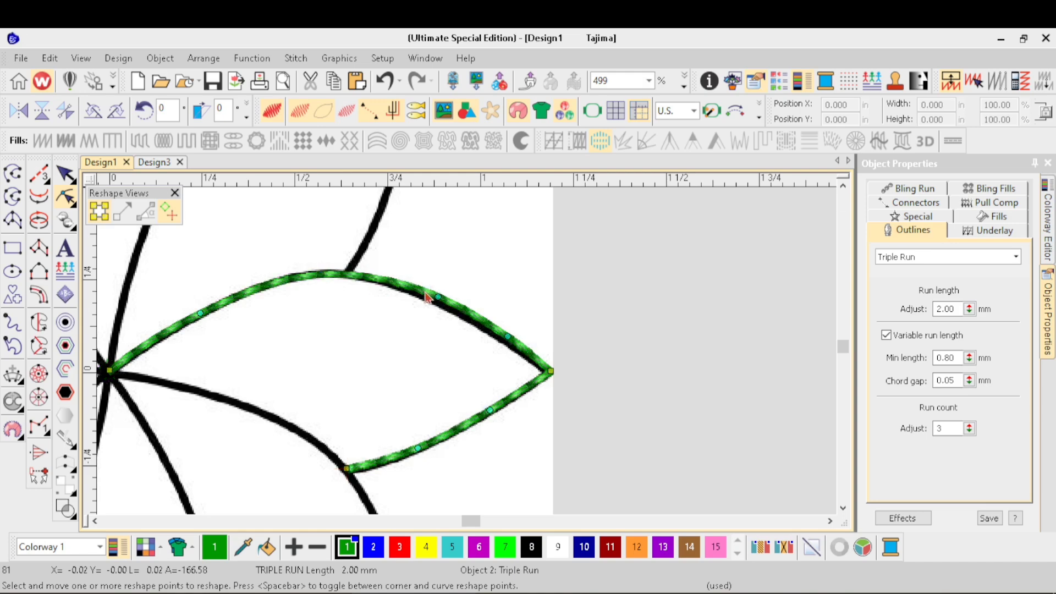
pyautogui.scroll(-1, 450, 313)
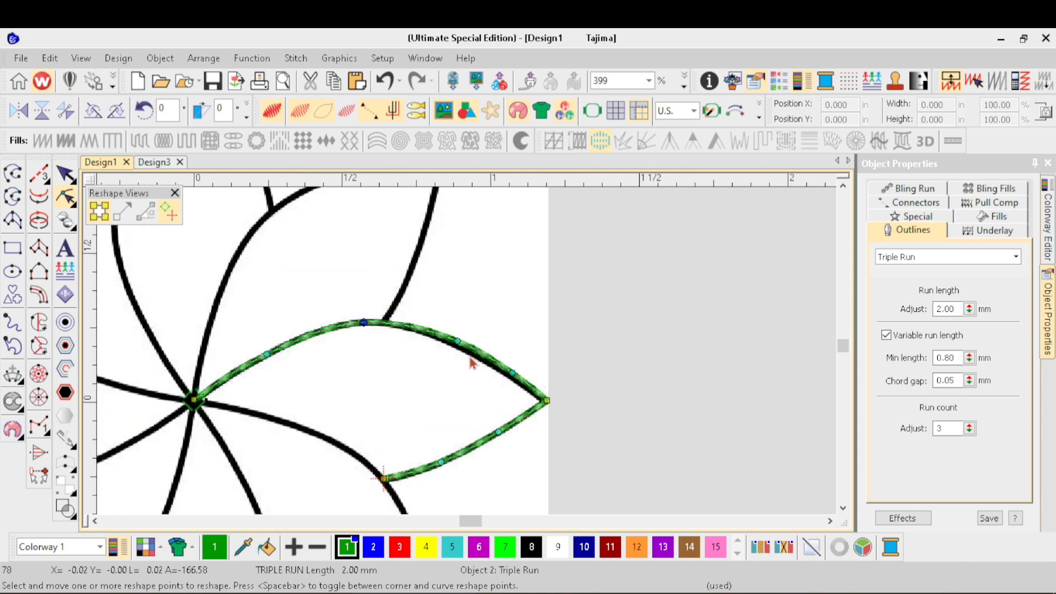
pyautogui.scroll(-1, 472, 363)
pyautogui.press('Escape')
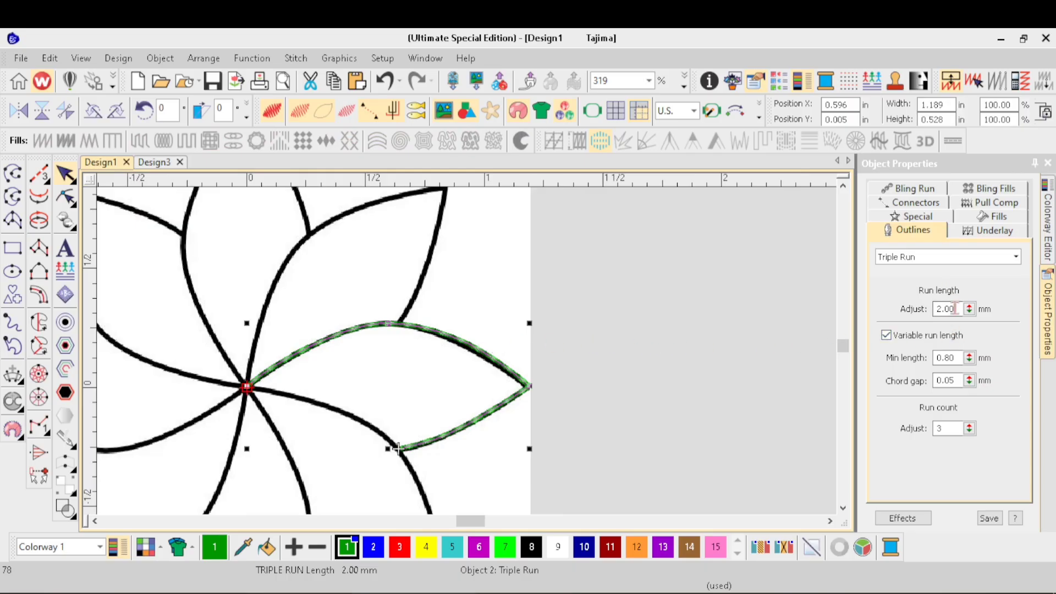
# - Set the petal outline's run length to 2.5 mm and its run count to 5
pyautogui.moveTo(959, 309); pyautogui.dragTo(934, 310)
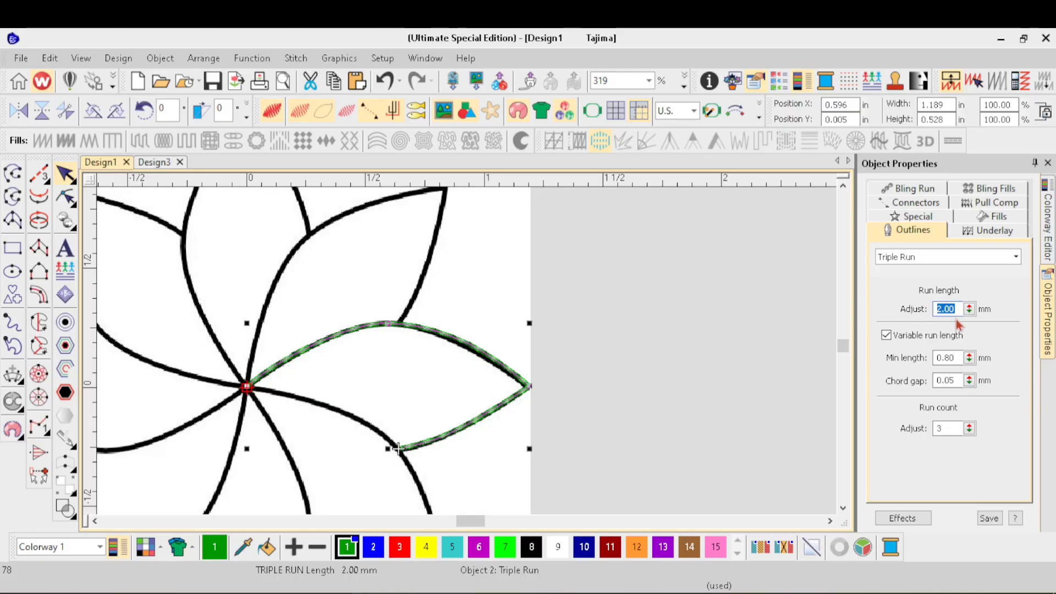
pyautogui.write('2.')
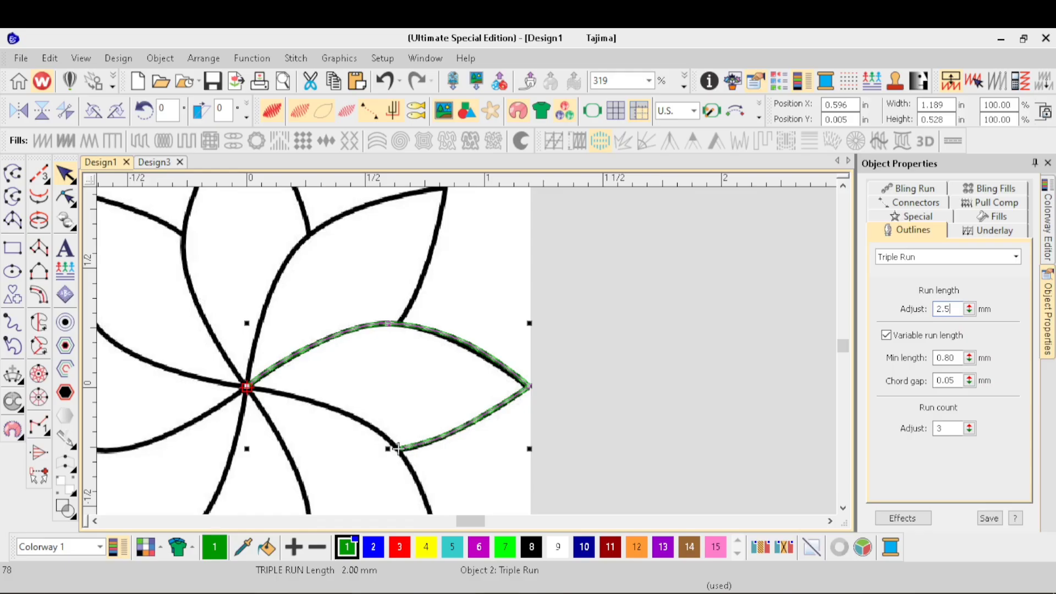
pyautogui.write('5')
pyautogui.press('Return')
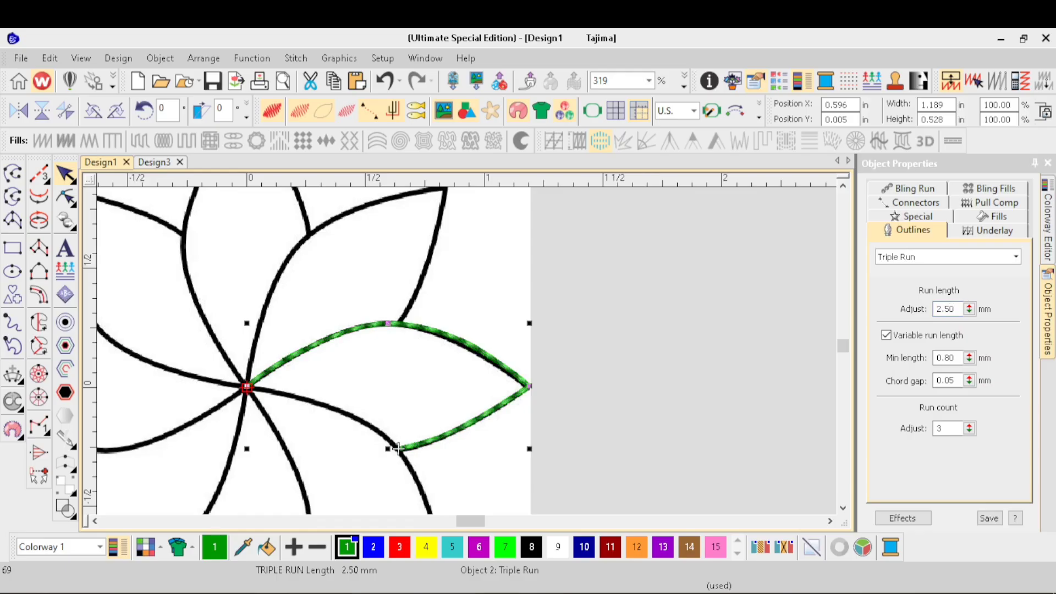
pyautogui.doubleClick(950, 428)
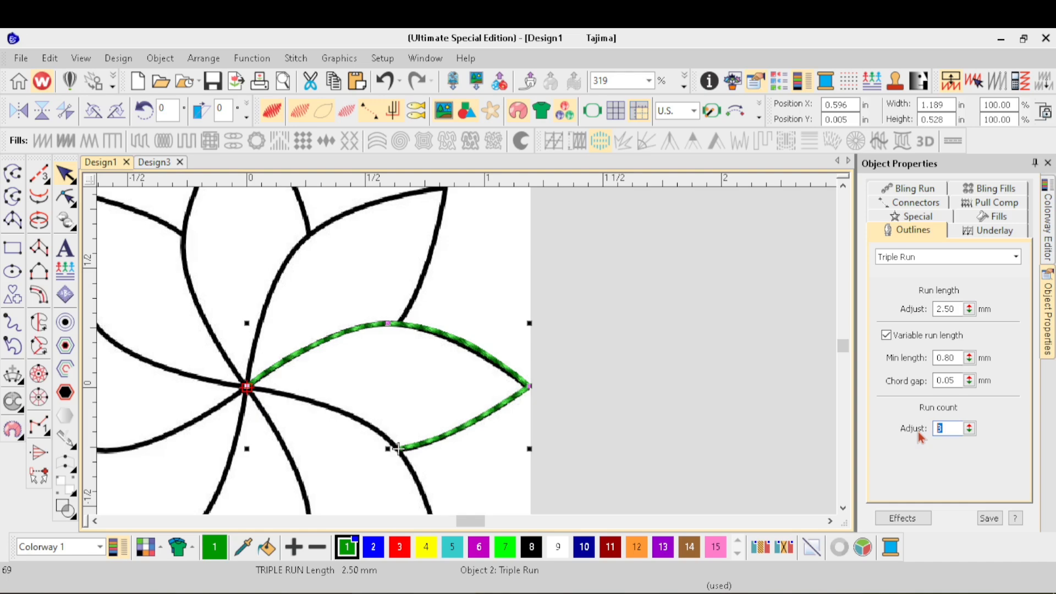
pyautogui.write('5')
pyautogui.press('Return')
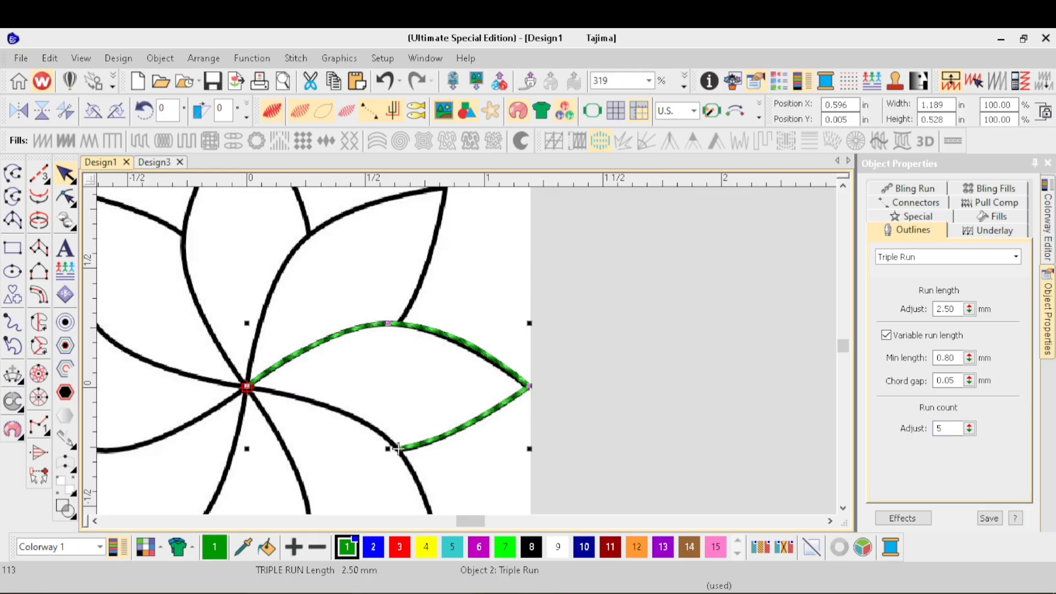
# - Examine how closely the petal's stitched outline follows the flower artwork
pyautogui.scroll(-3, 465, 350)
pyautogui.scroll(3, 466, 353)
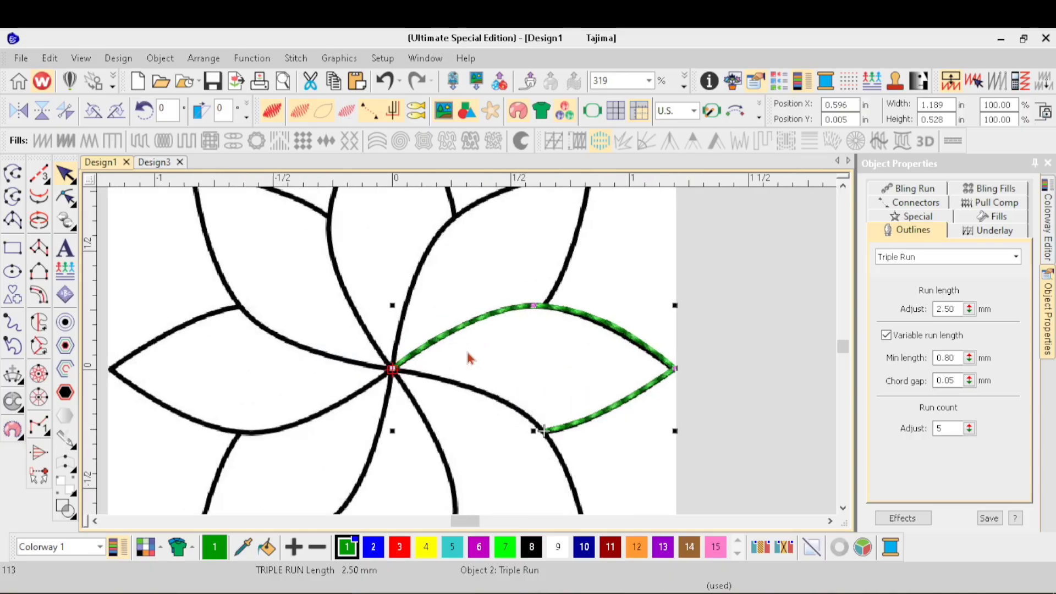
pyautogui.scroll(-1, 469, 357)
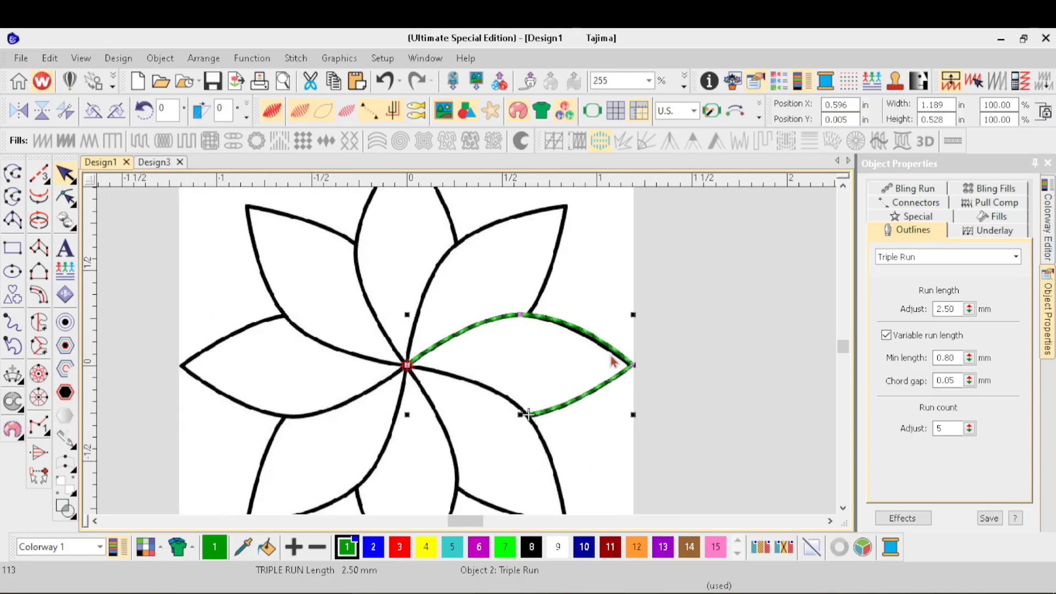
pyautogui.click(688, 355)
pyautogui.click(592, 336)
pyautogui.scroll(2, 470, 358)
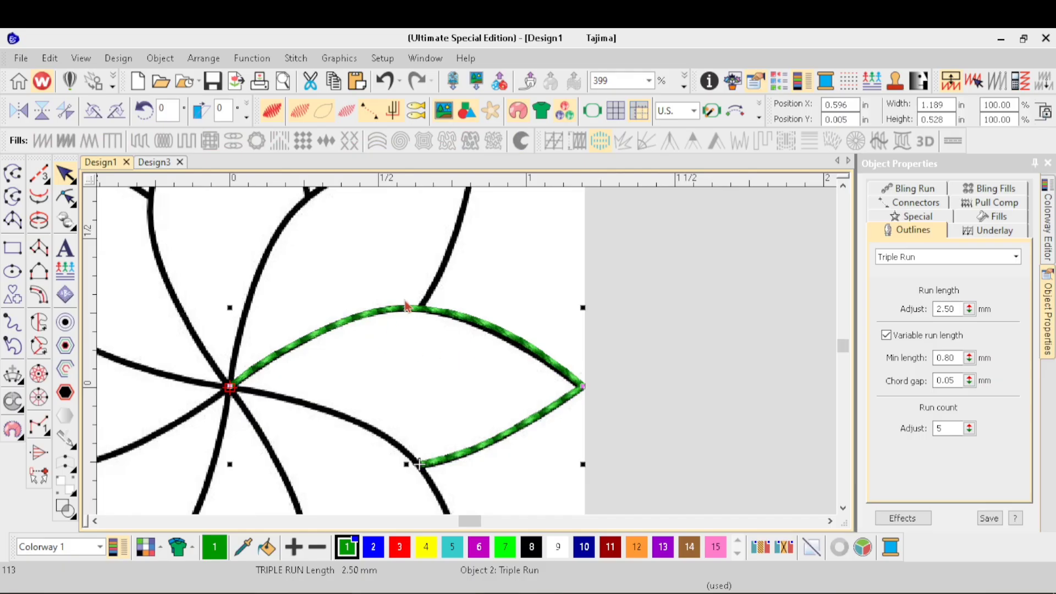
pyautogui.scroll(-2, 461, 361)
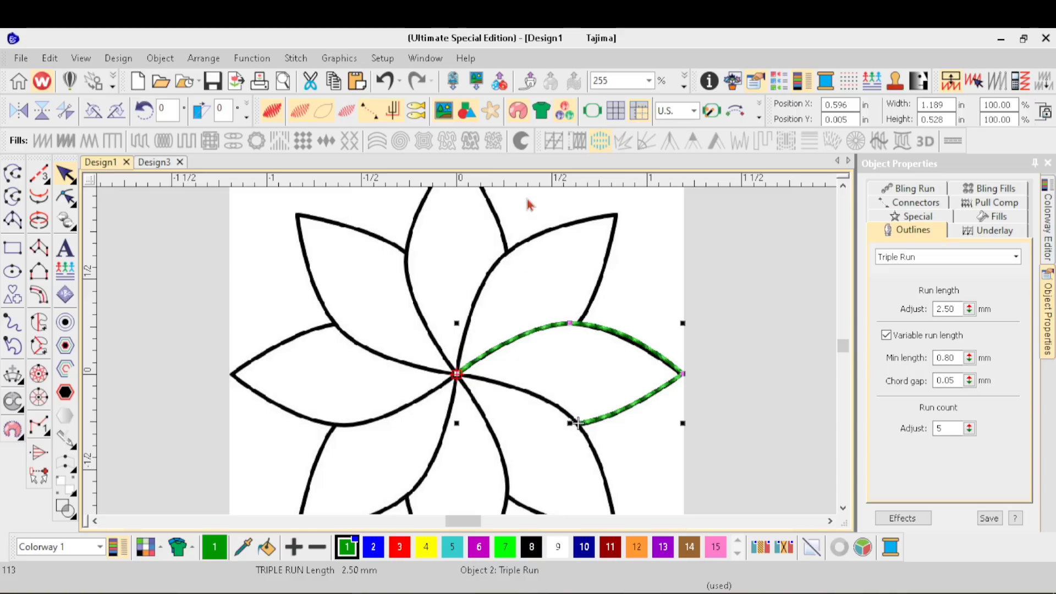
# - Display the Mirror Merge tools in the workspace
pyautogui.click(425, 58)
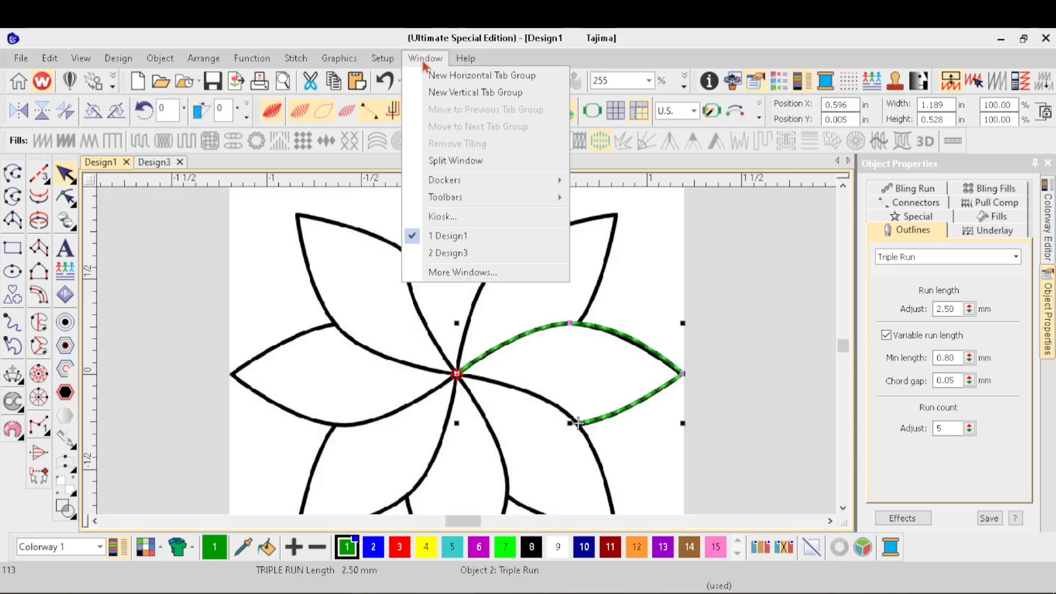
pyautogui.moveTo(465, 202)
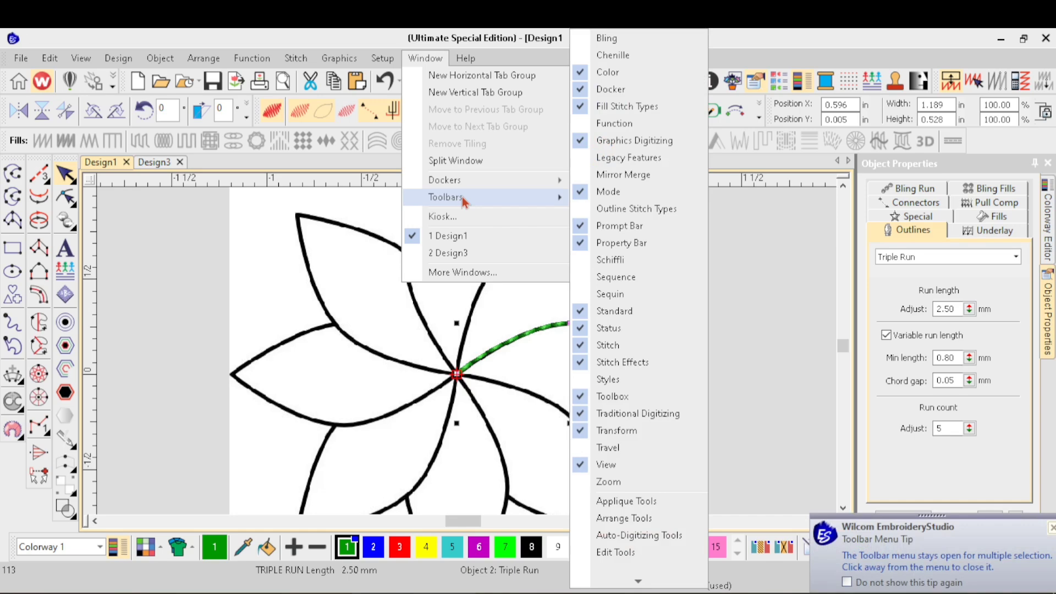
pyautogui.click(583, 176)
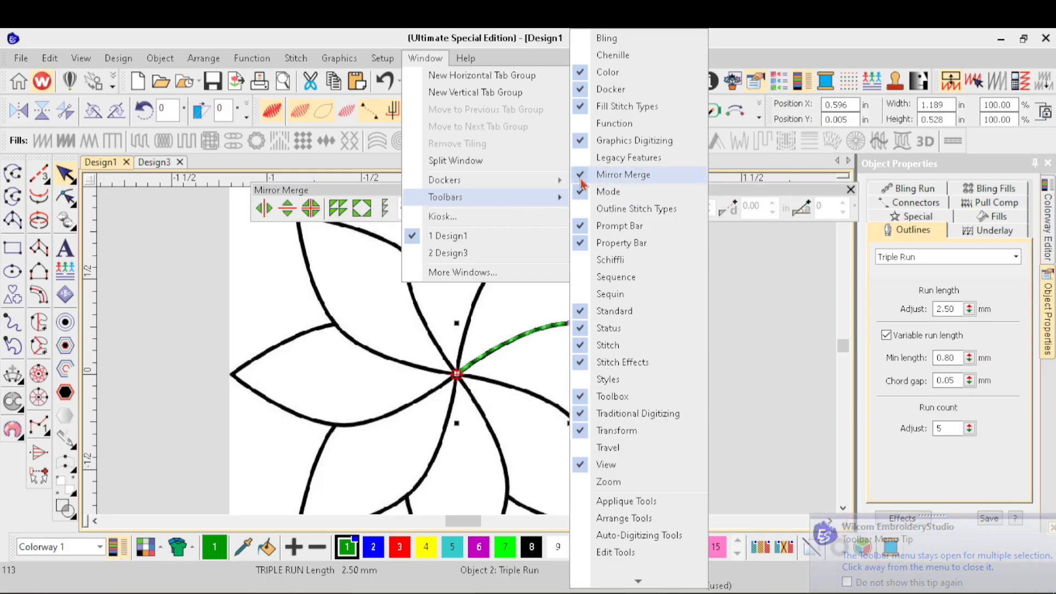
pyautogui.click(758, 299)
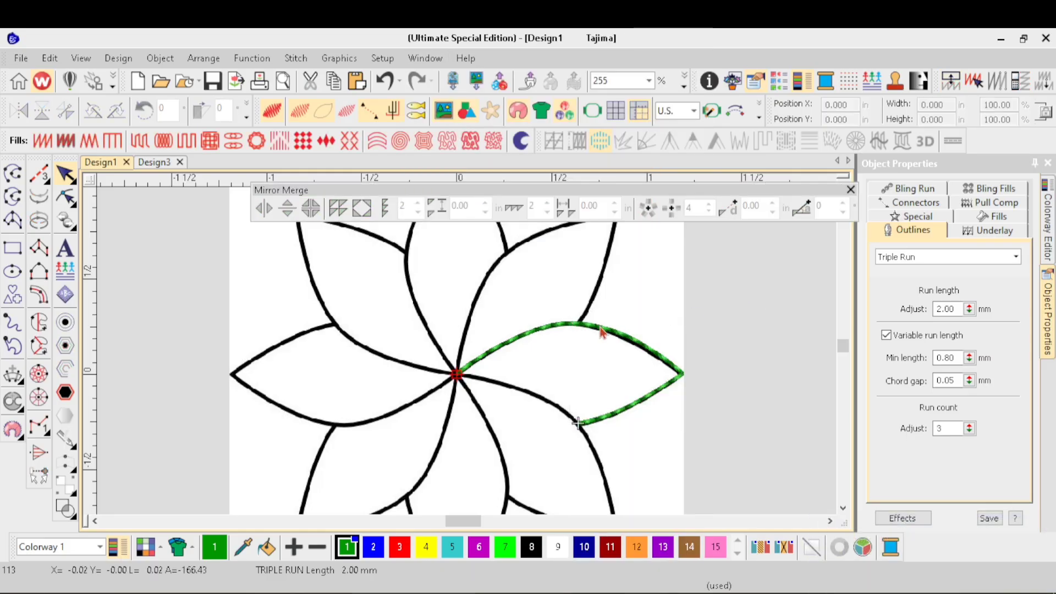
# - Create a wreath of 8 copies of the petal outline around the flower's center without merging the overlapped objects
pyautogui.scroll(-2, 426, 380)
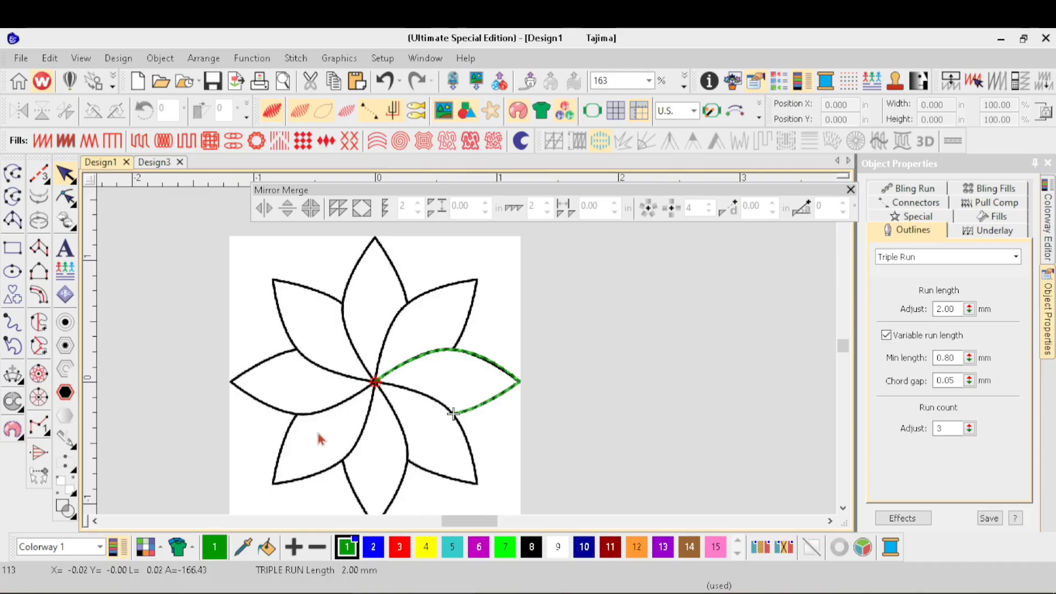
pyautogui.click(483, 357)
pyautogui.click(650, 209)
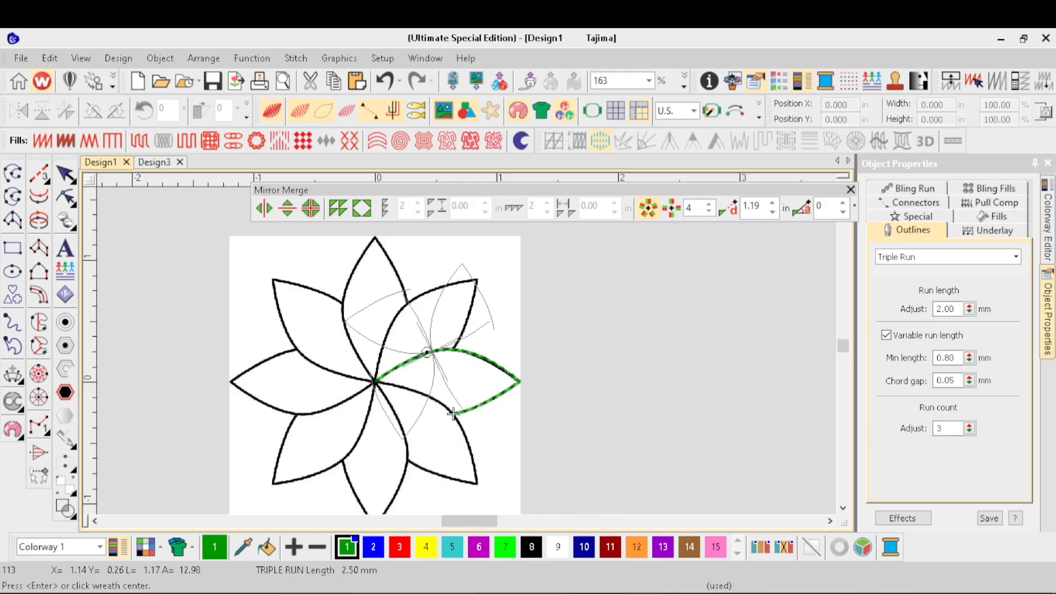
pyautogui.click(710, 206)
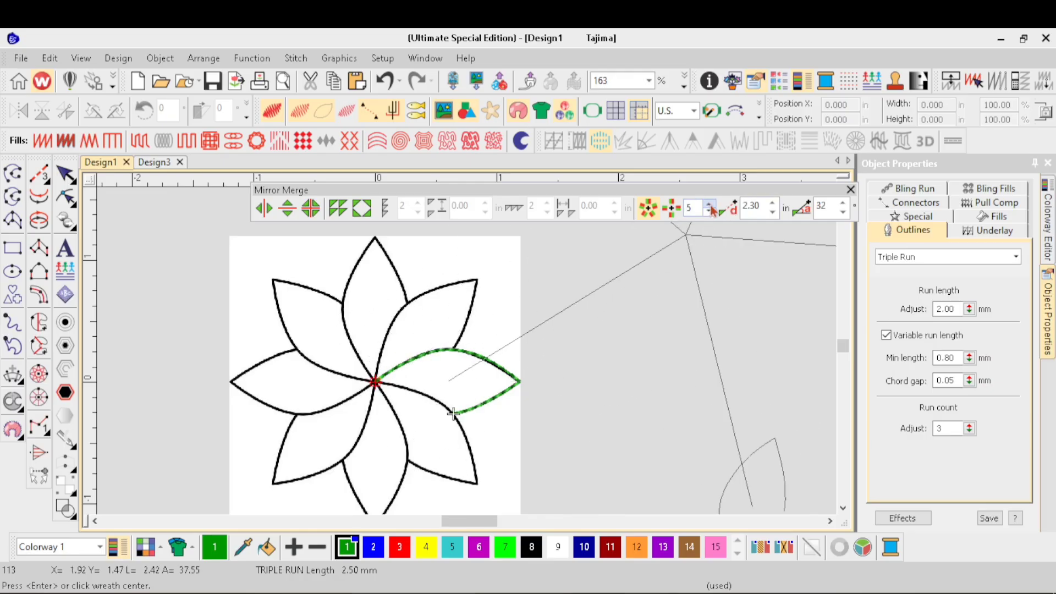
pyautogui.click(709, 206)
pyautogui.click(709, 205)
pyautogui.click(709, 205)
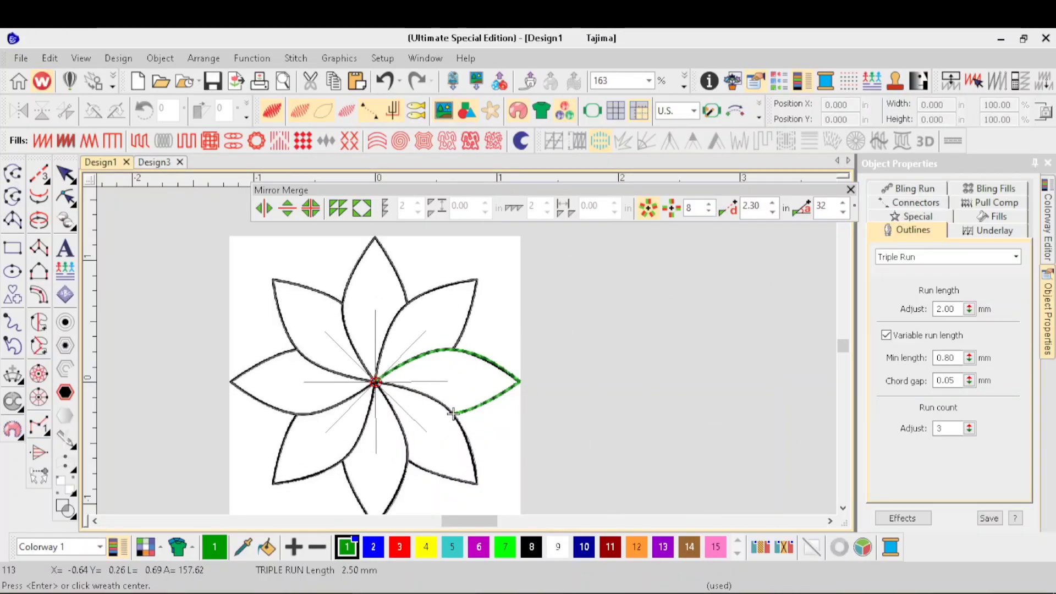
pyautogui.click(376, 383)
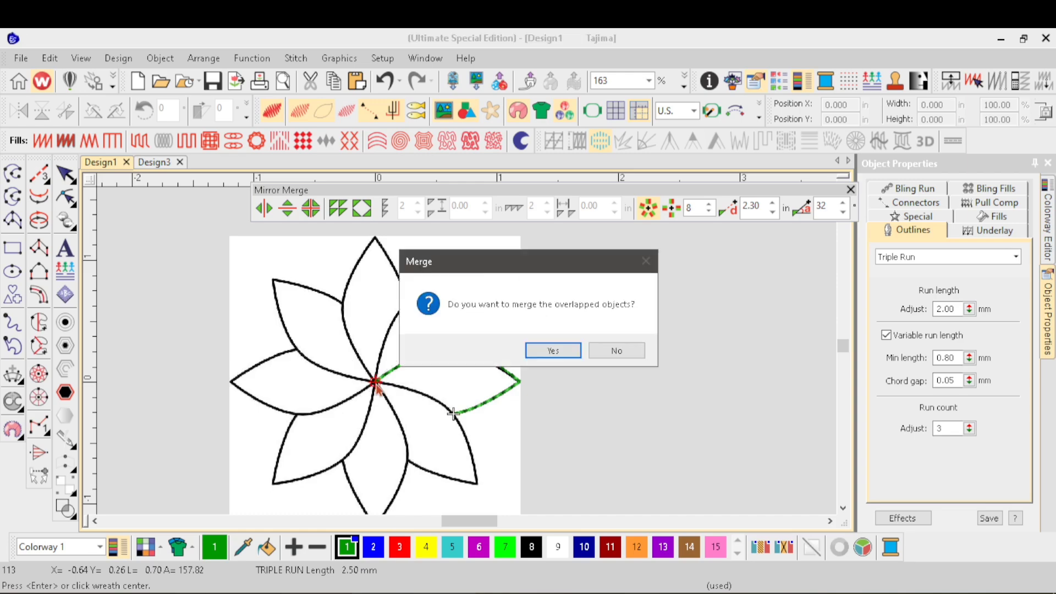
pyautogui.click(615, 354)
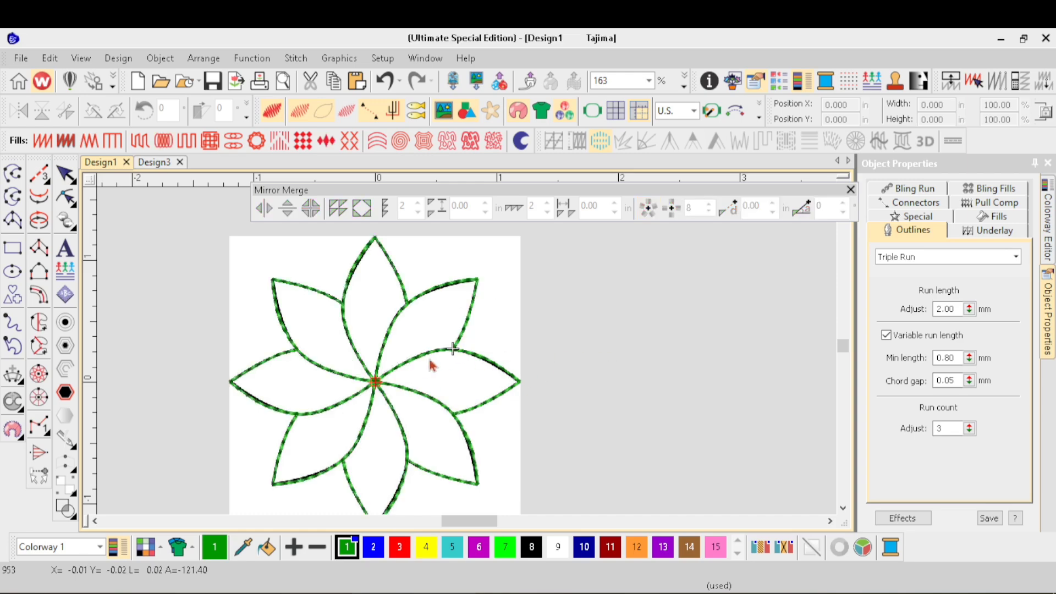
# - Close the Mirror Merge tools and show the whole eight-petal flower without the background artwork
pyautogui.click(850, 190)
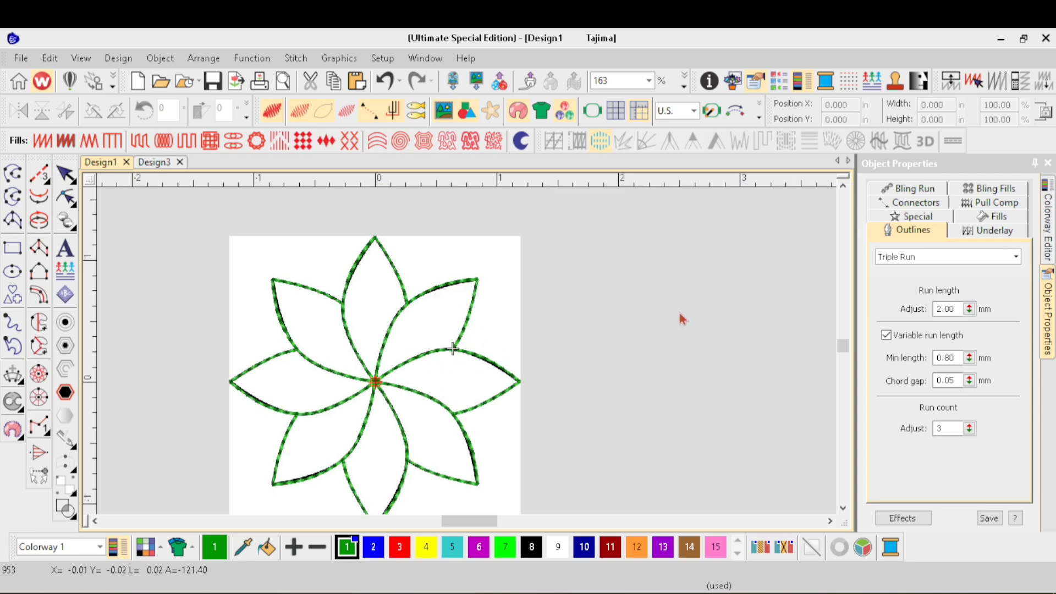
pyautogui.press('0')
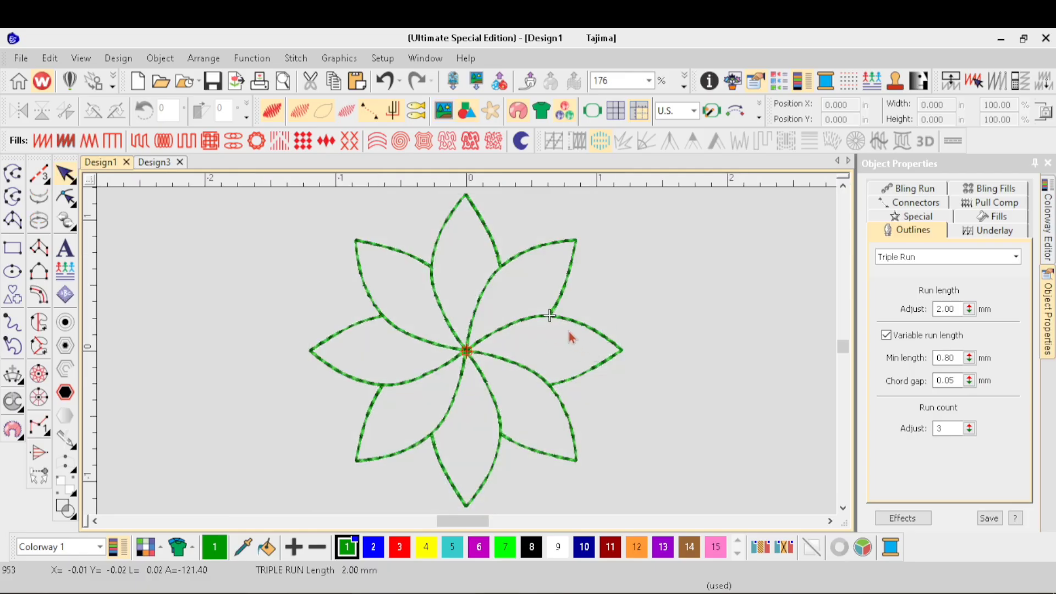
pyautogui.click(448, 367)
pyautogui.press('Escape')
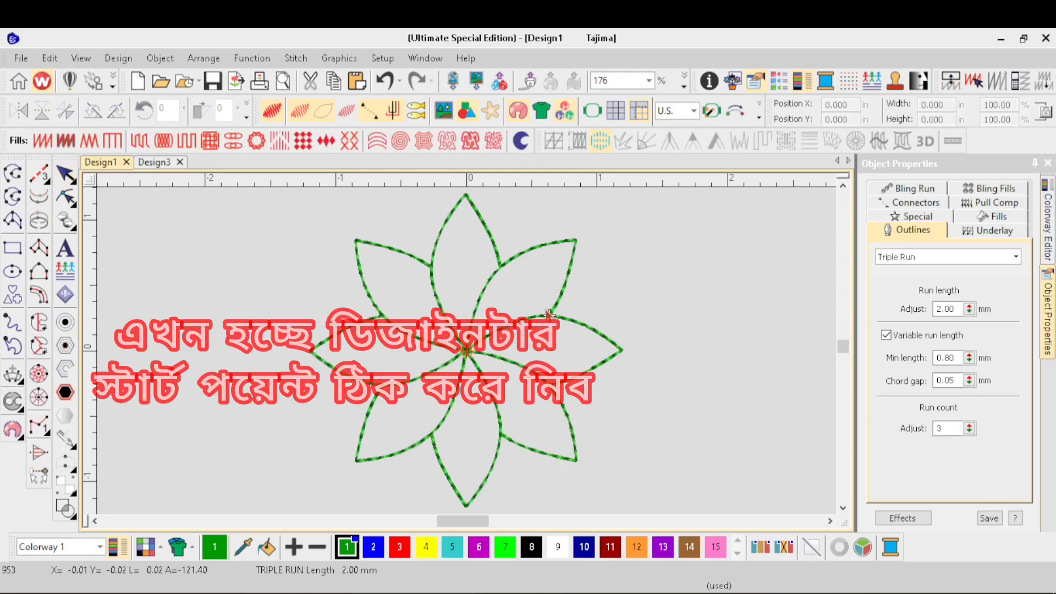
# - Apply auto start & end to the design, using the top-center reference point for both
pyautogui.hotkey('alt', 's')
pyautogui.click(421, 174)
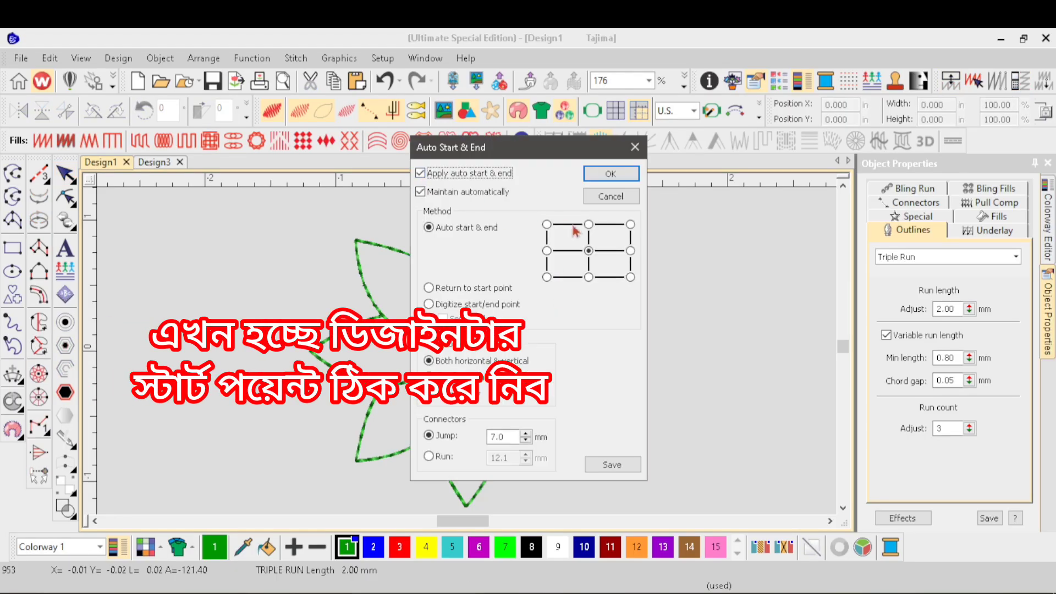
pyautogui.click(589, 225)
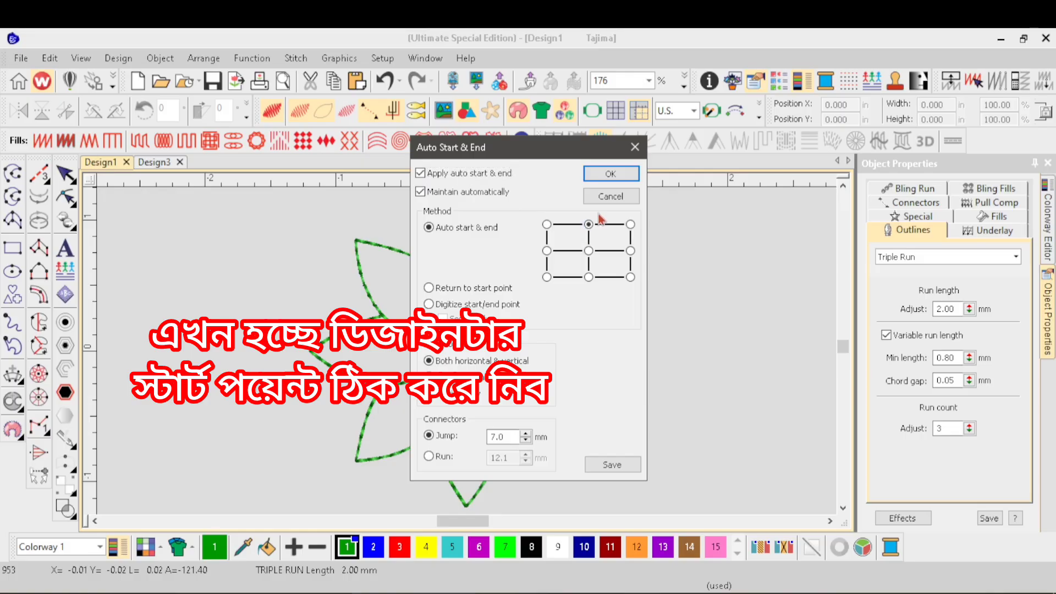
pyautogui.click(611, 174)
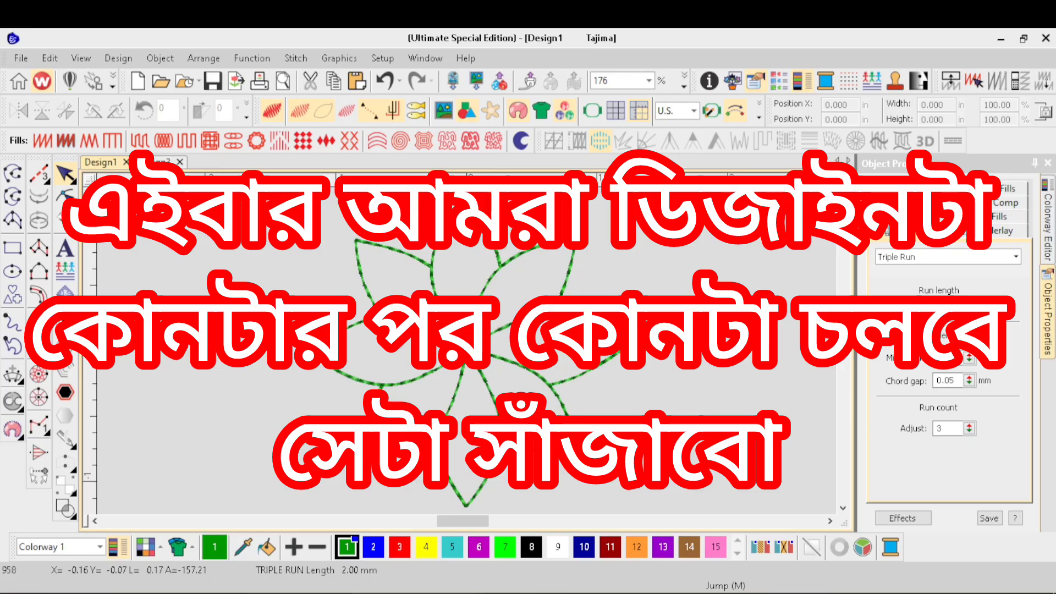
# - With TrueView off, cut and paste the lower-right petal at the start of the stitching sequence and check its entry and exit points
pyautogui.press('t')
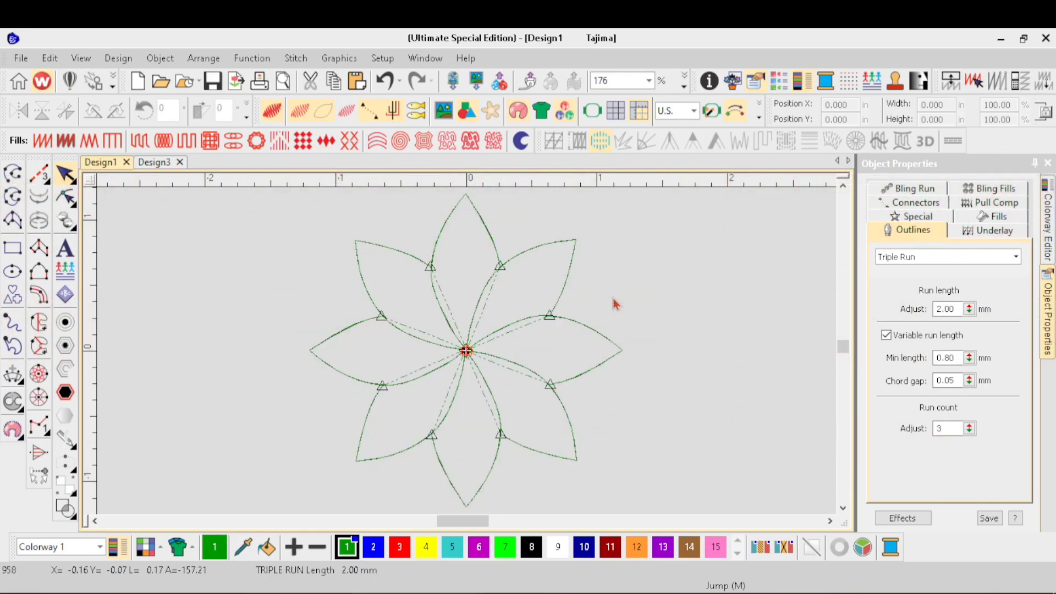
pyautogui.press('Home')
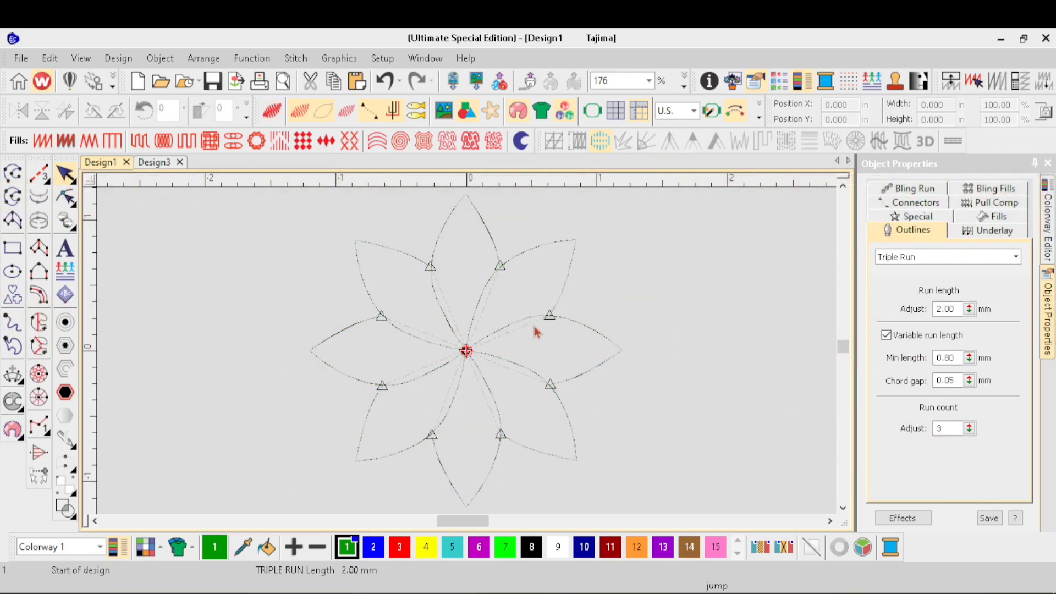
pyautogui.click(491, 366)
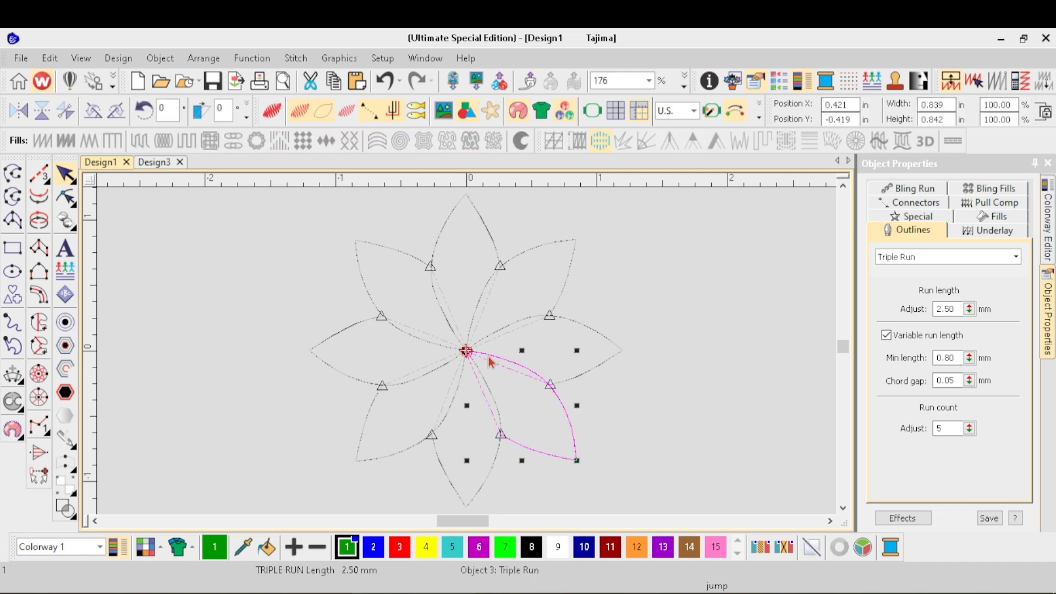
pyautogui.scroll(2, 484, 360)
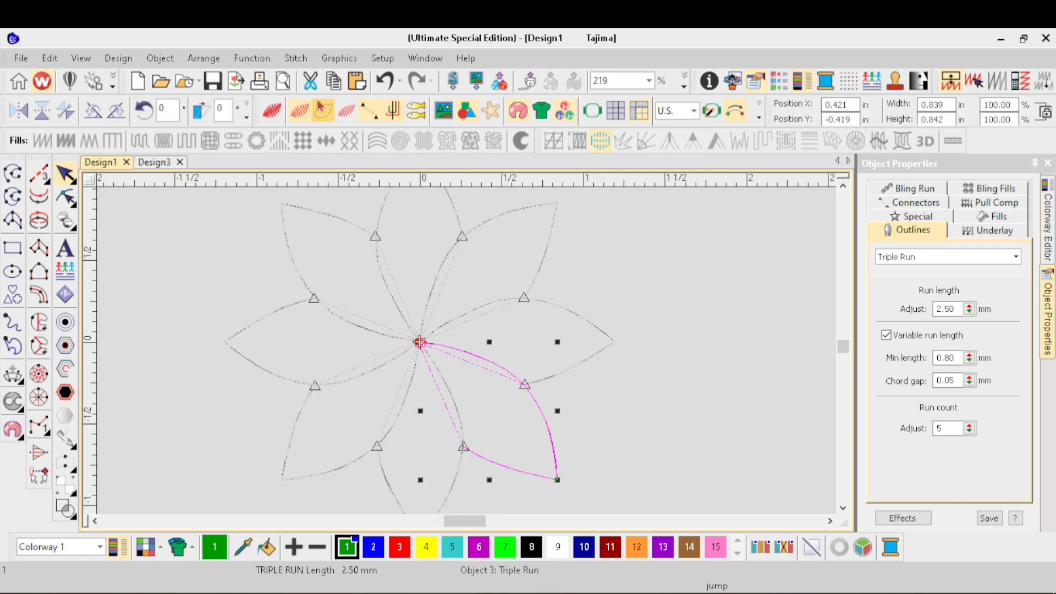
pyautogui.click(311, 82)
pyautogui.click(356, 82)
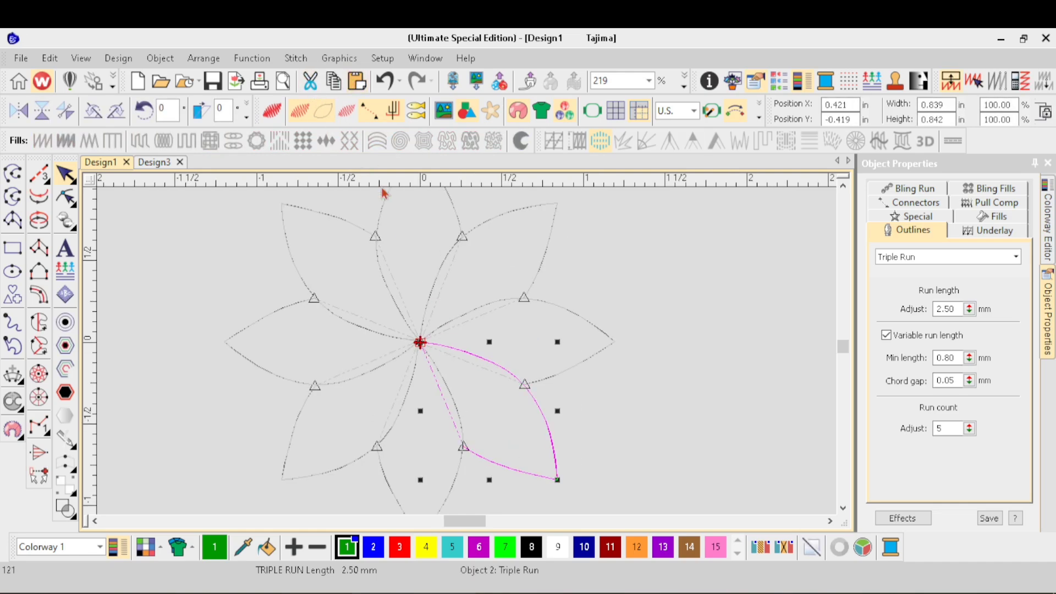
pyautogui.press('r')
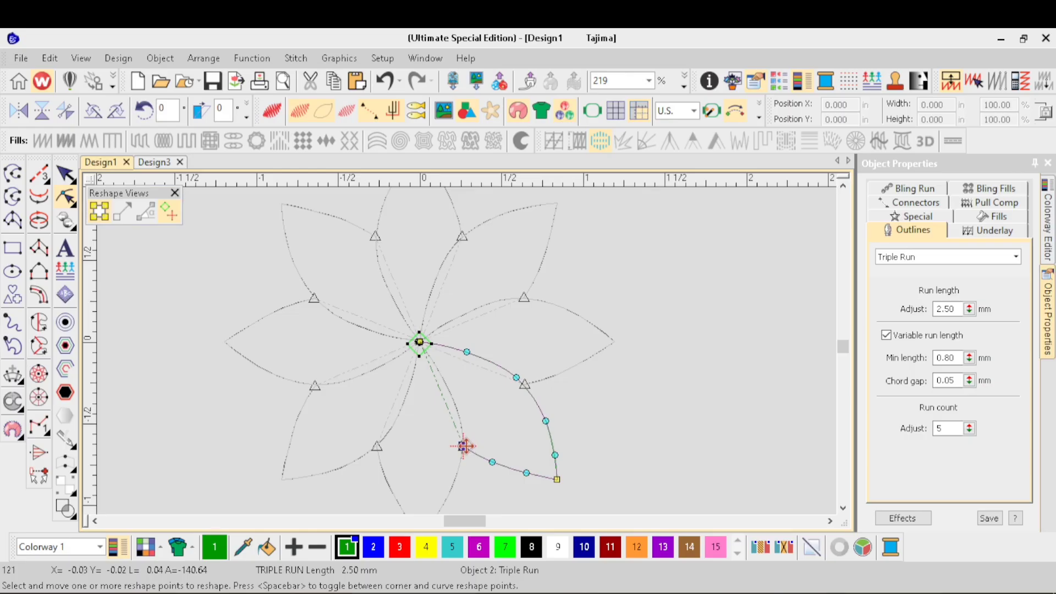
pyautogui.press('Escape')
# - Digitize a Run line from the lower-right petal's end point along the adjoining petal curve back to the flower's center
pyautogui.scroll(2, 466, 447)
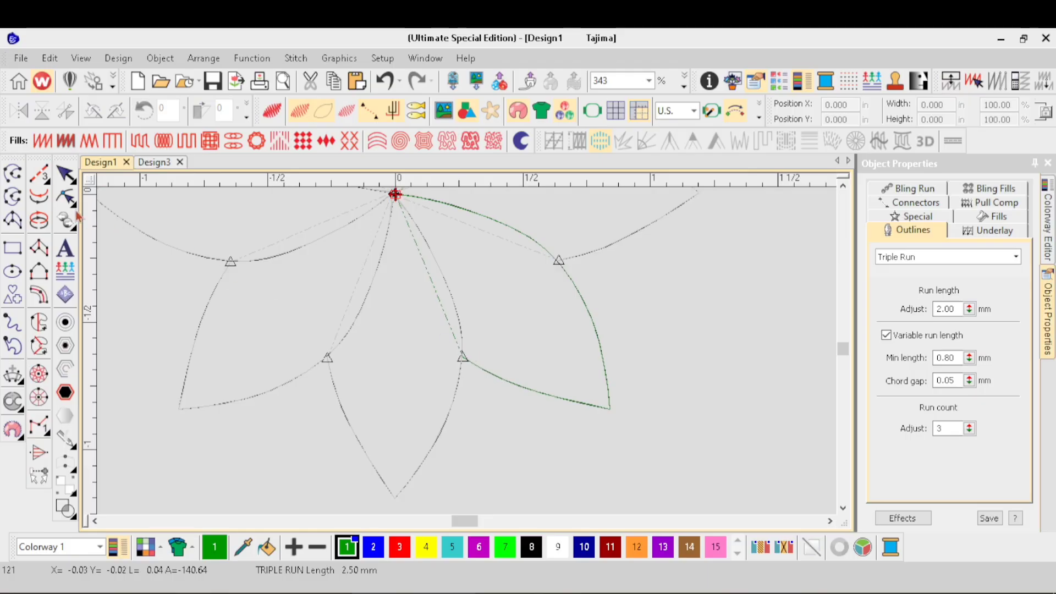
pyautogui.click(49, 184)
pyautogui.click(64, 186)
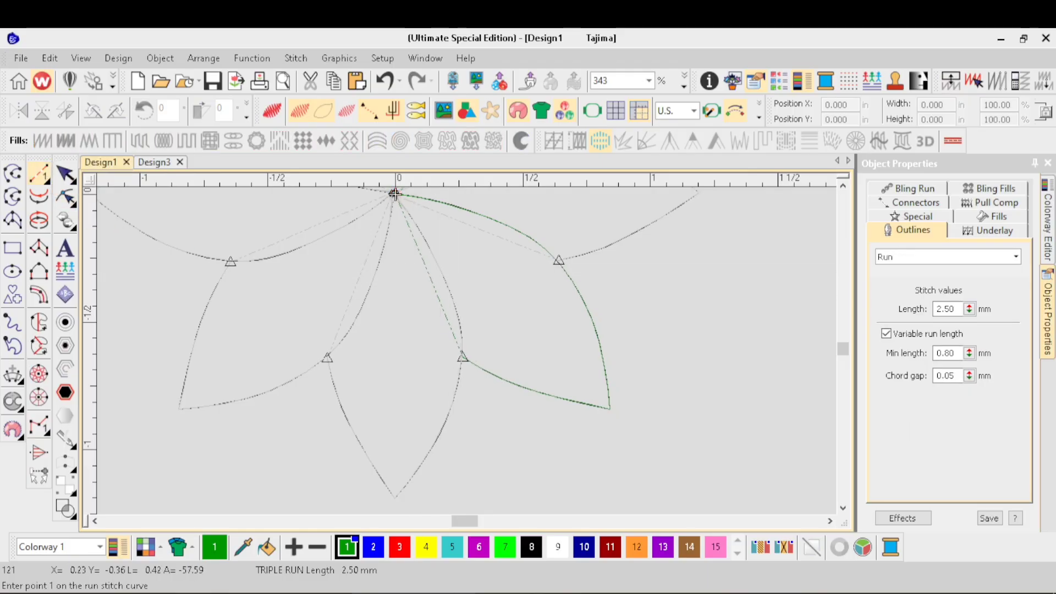
pyautogui.scroll(1, 394, 192)
pyautogui.click(405, 251)
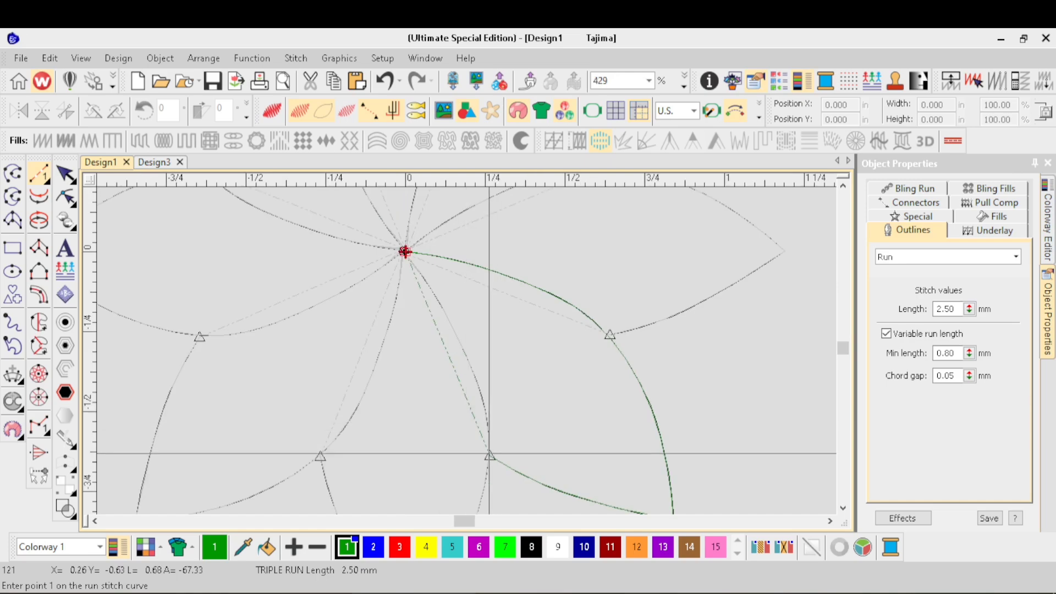
pyautogui.click(479, 390)
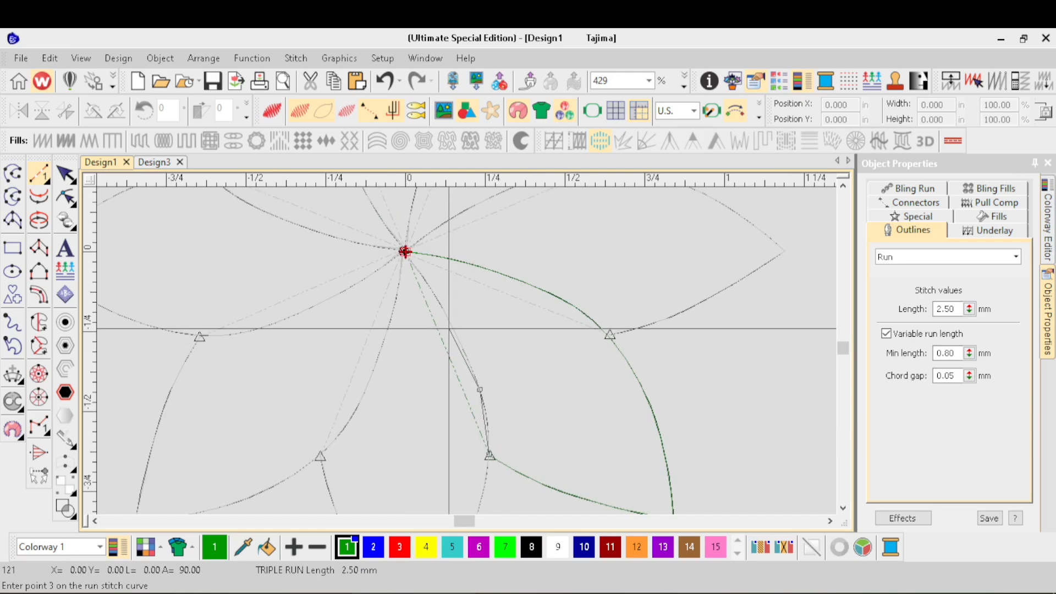
pyautogui.click(451, 324)
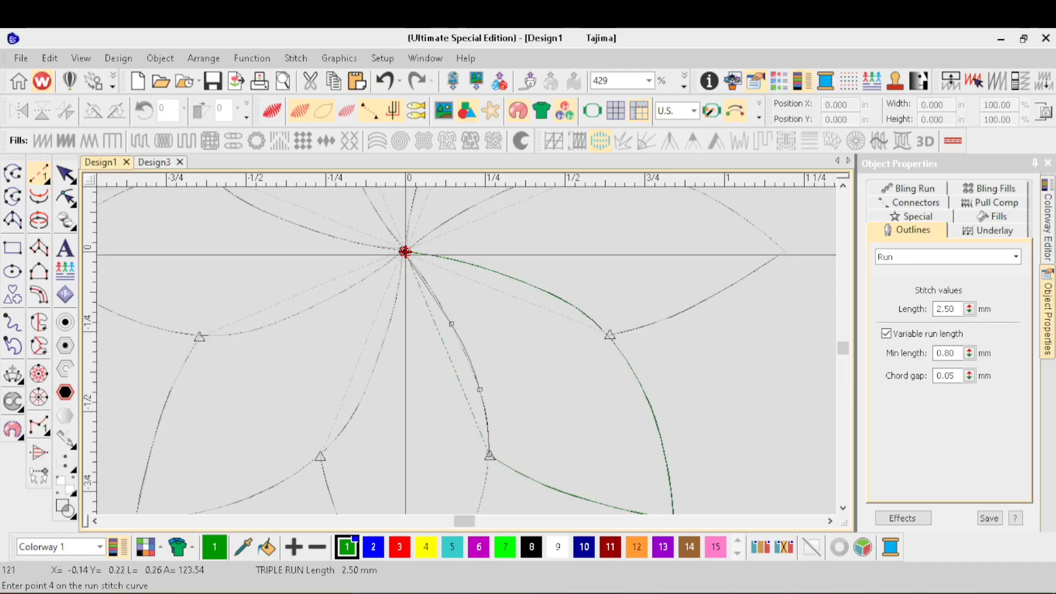
pyautogui.click(405, 252)
pyautogui.press('Return')
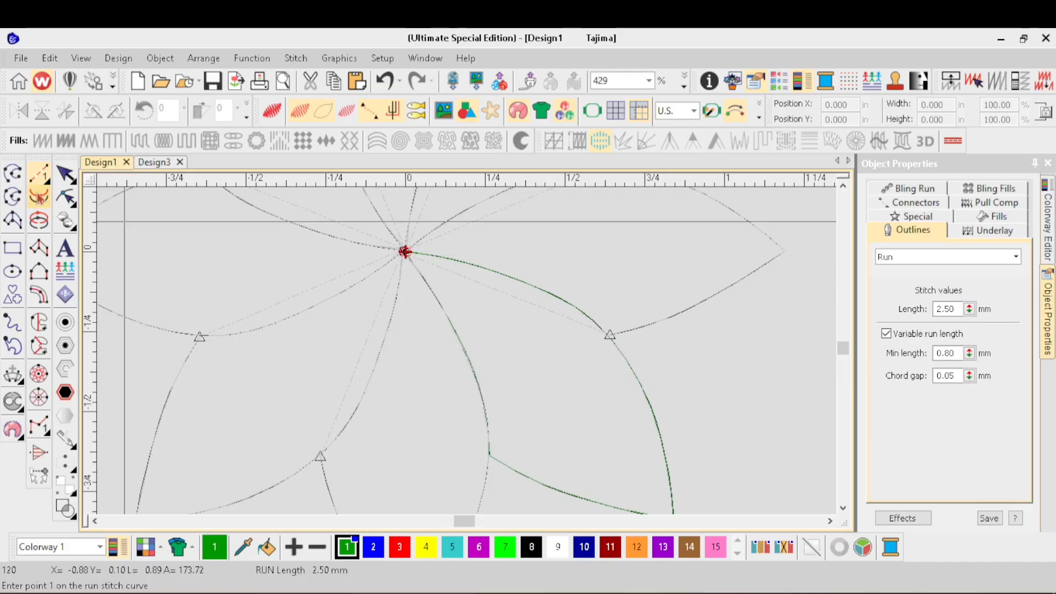
# - Cut and paste the bottom petal so that it stitches directly after the first connecting run
pyautogui.click(66, 174)
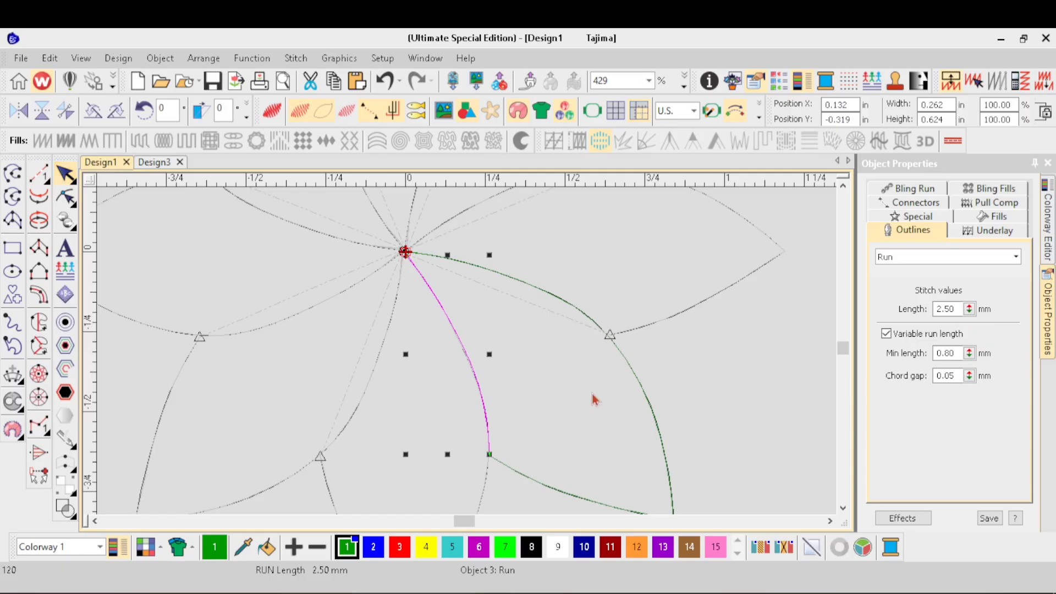
pyautogui.scroll(-2, 454, 357)
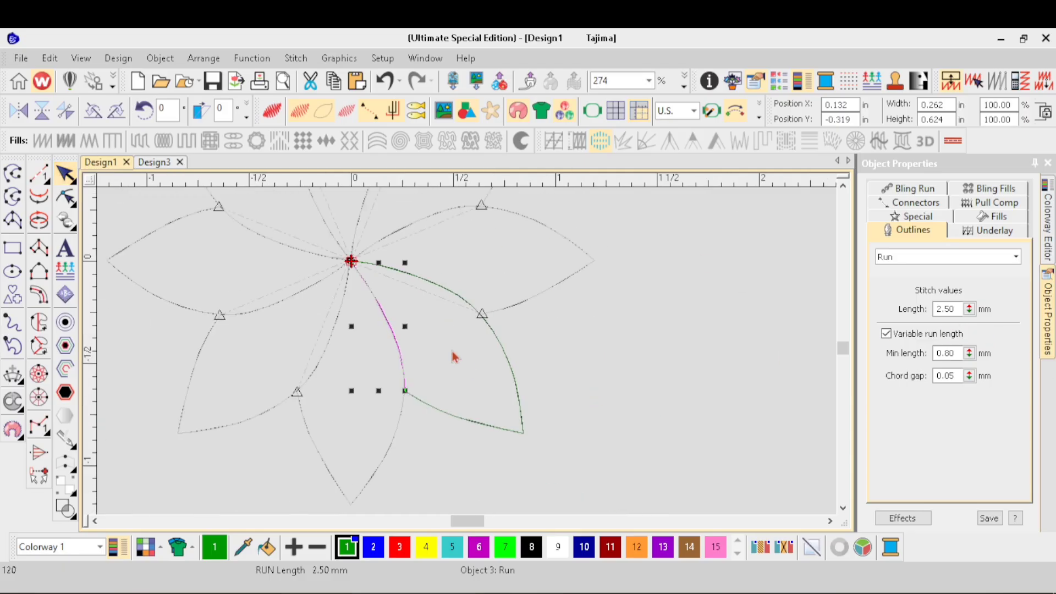
pyautogui.click(400, 428)
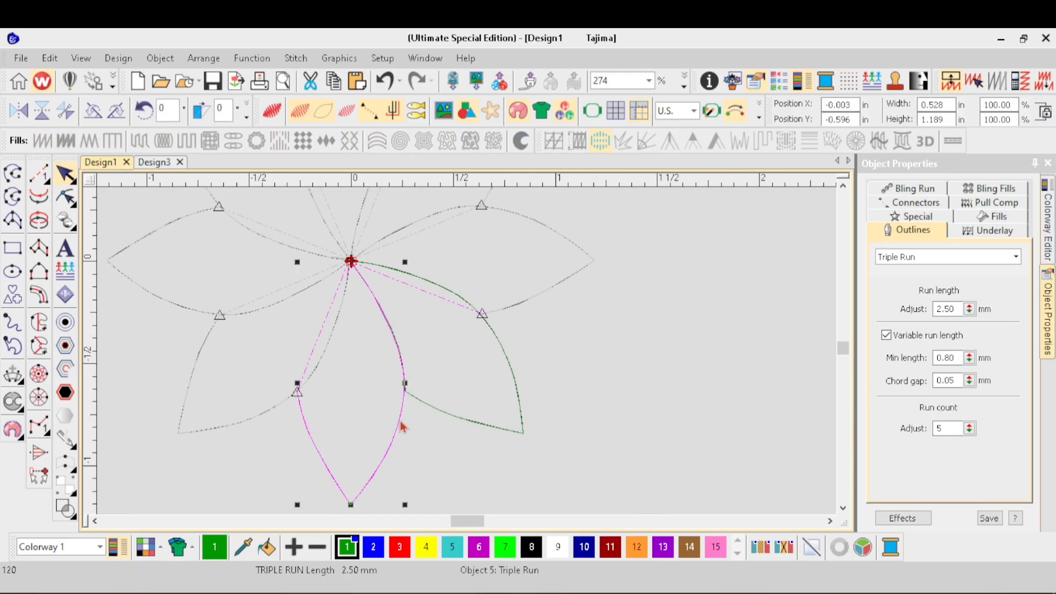
pyautogui.click(400, 421)
pyautogui.click(354, 367)
# - Digitize a Run line from the bottom petal's end point along the lower-left petal's curve to the flower's center
pyautogui.scroll(2, 358, 363)
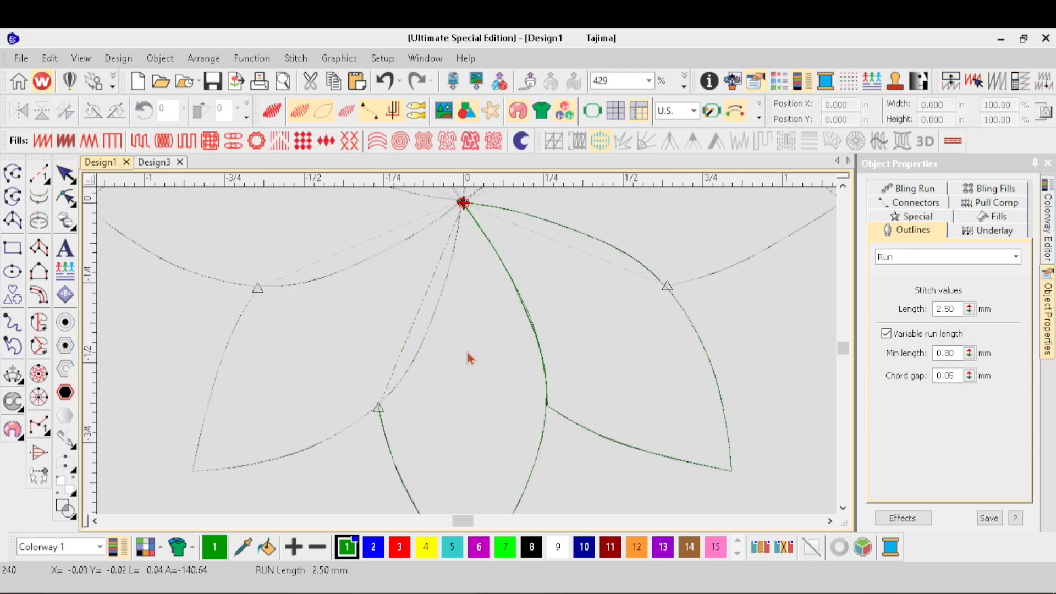
pyautogui.click(38, 176)
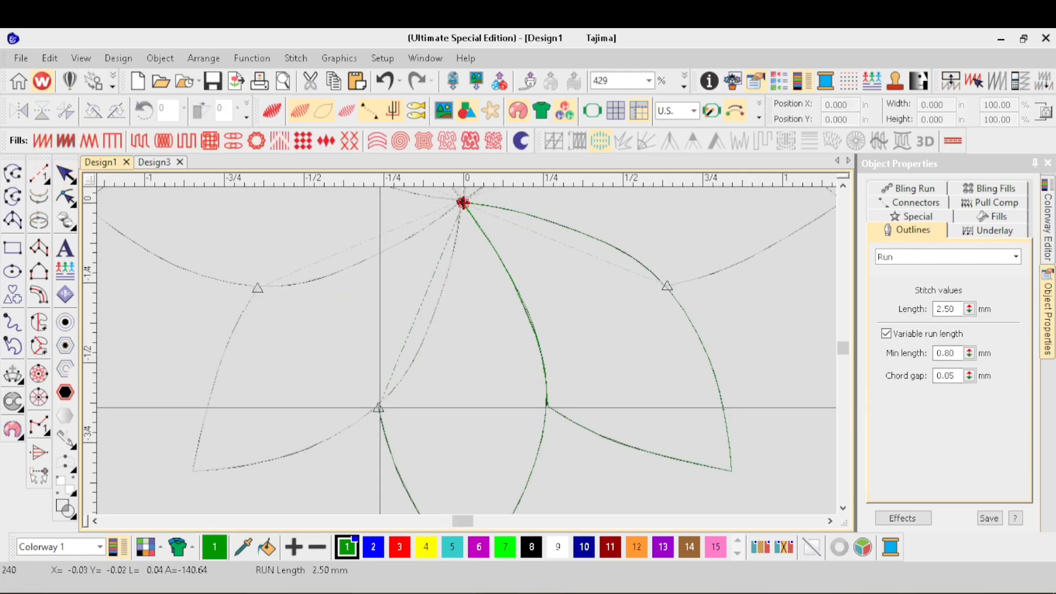
pyautogui.click(379, 405)
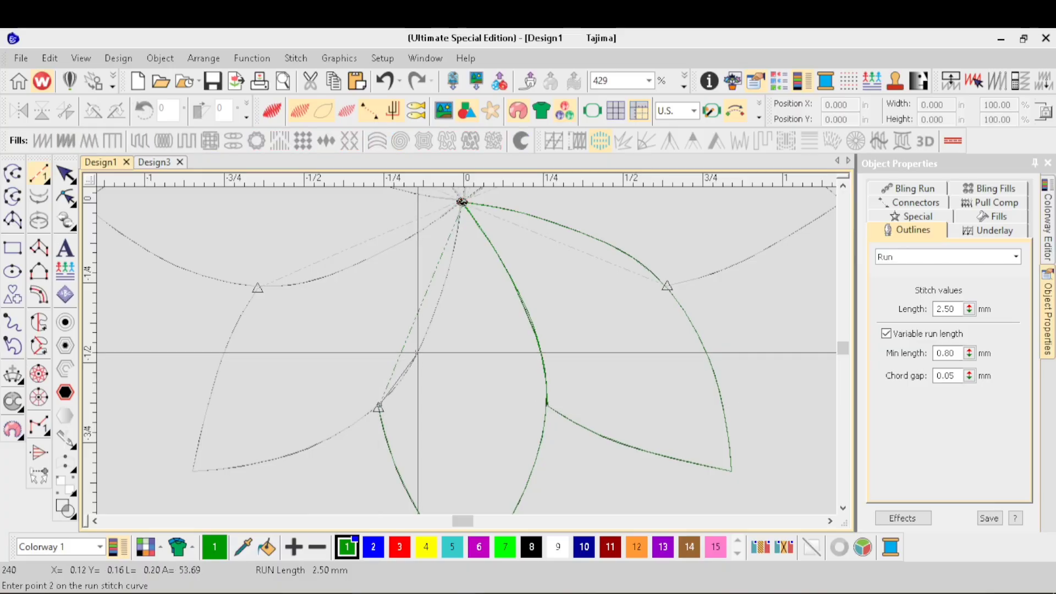
pyautogui.click(418, 352)
pyautogui.click(446, 275)
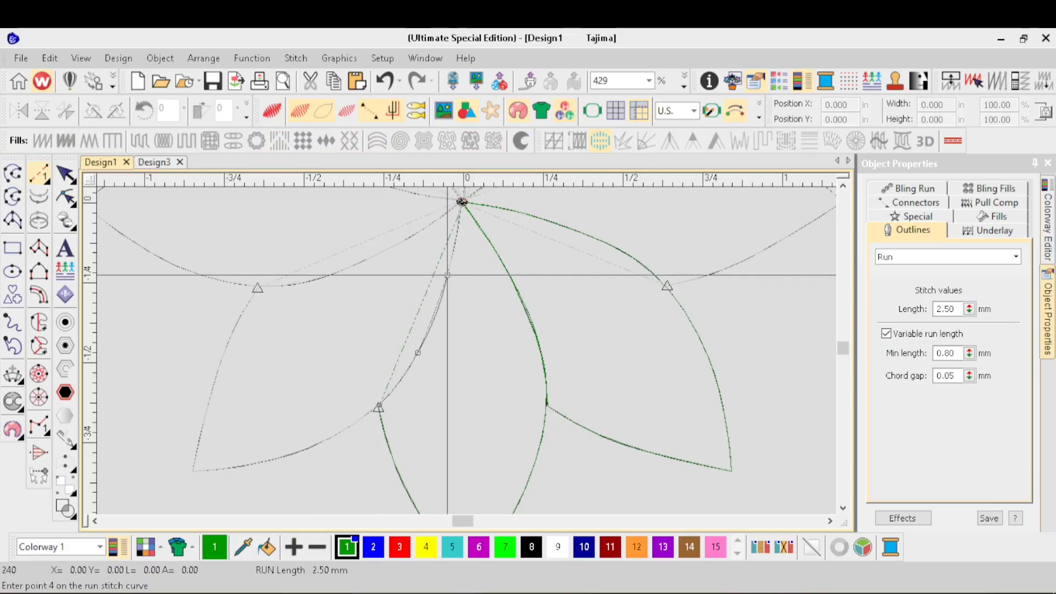
pyautogui.click(463, 203)
pyautogui.press('Return')
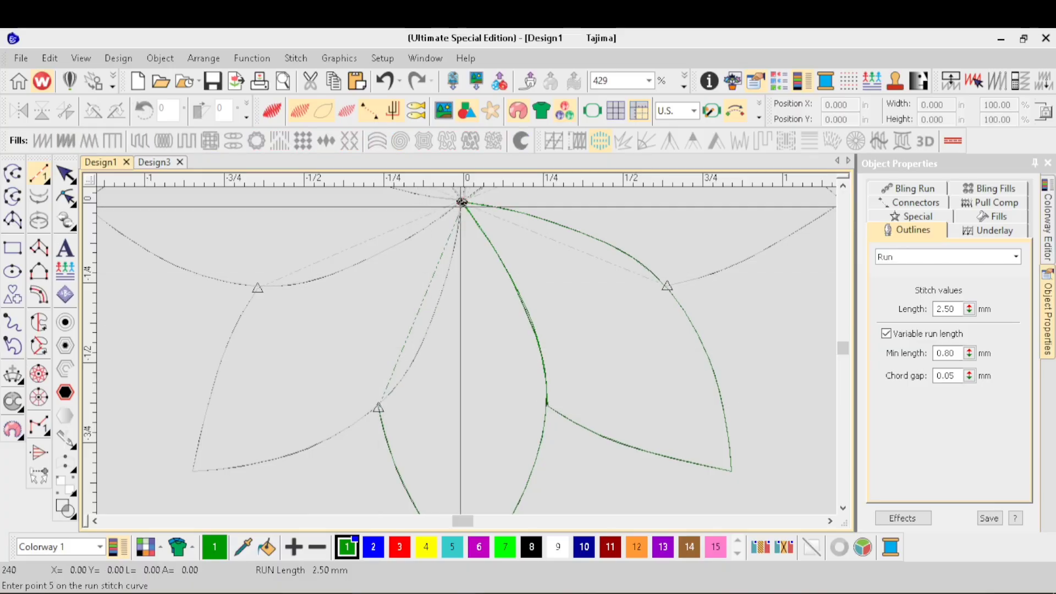
pyautogui.press('Escape')
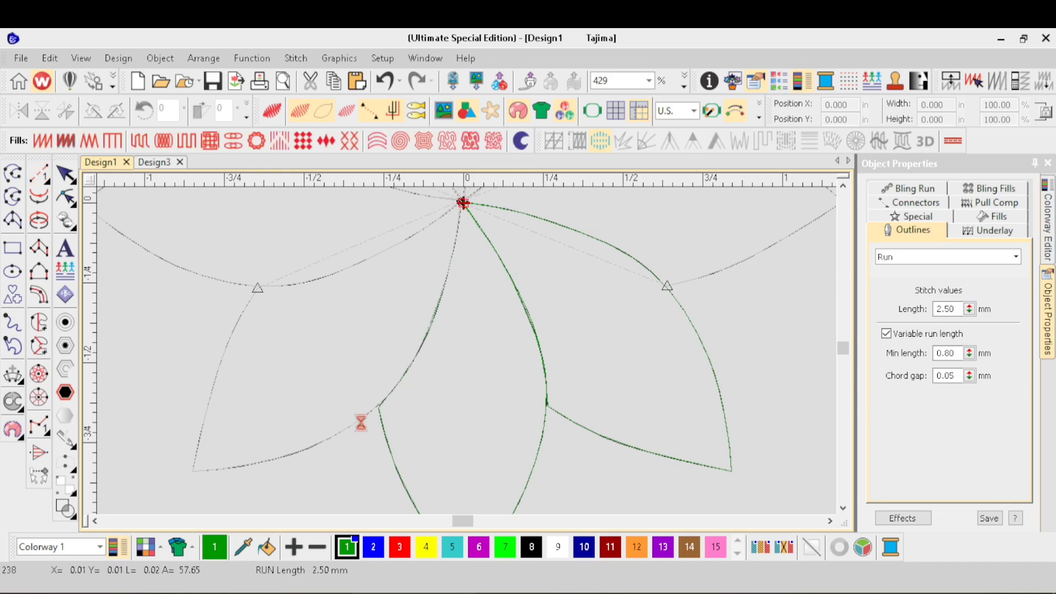
# - Resequence the lower-left petal so that it stitches directly after the bottom petal's connecting run
pyautogui.click(361, 422)
pyautogui.scroll(-2, 468, 329)
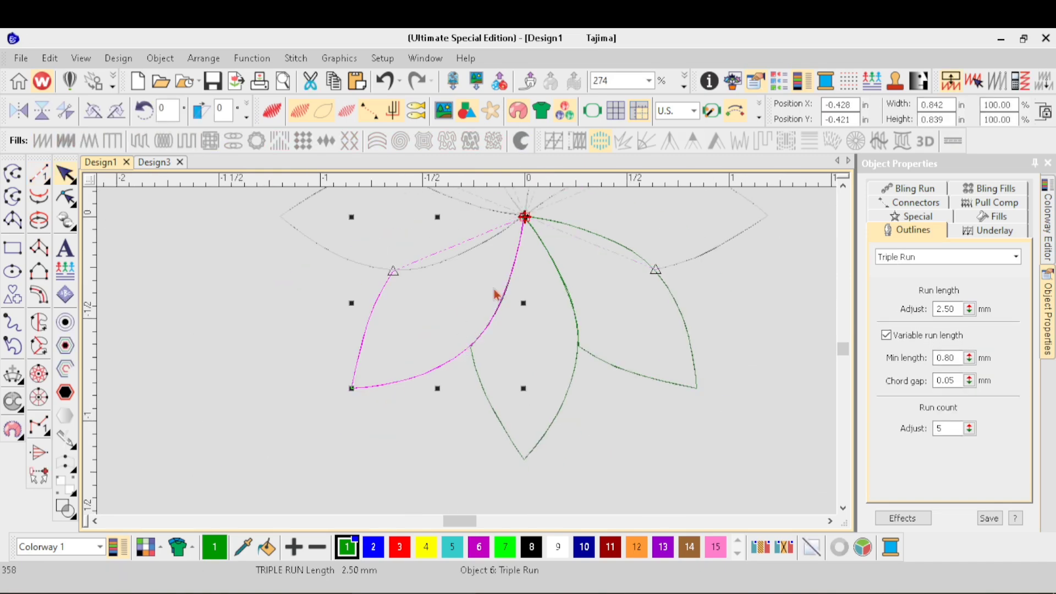
pyautogui.scroll(2, 469, 358)
# - Digitize a Run line from the lower-left petal's end point along the left petal's lower curve to the flower's center
pyautogui.click(38, 175)
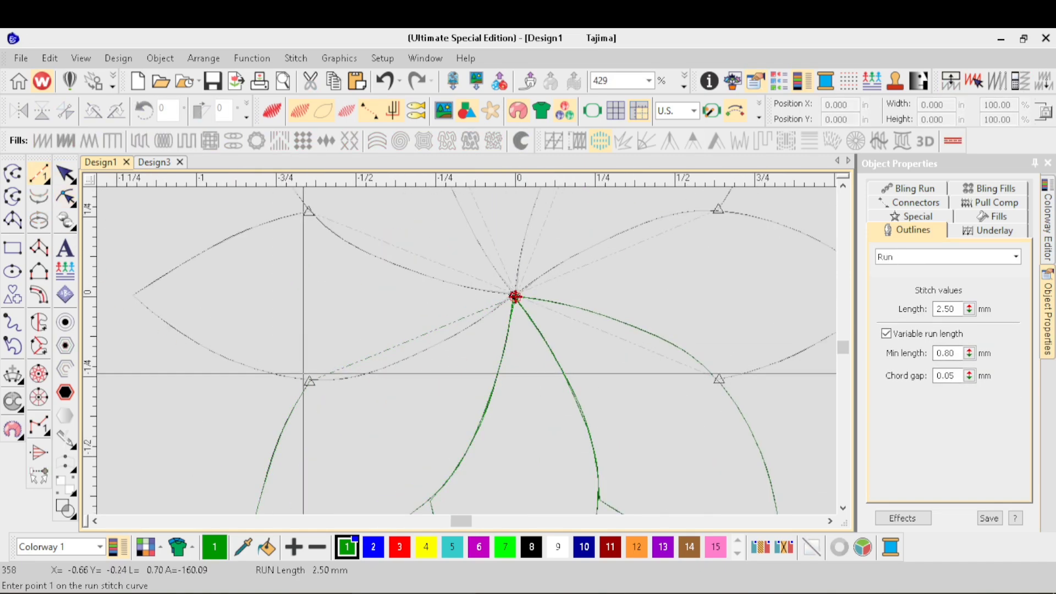
pyautogui.click(311, 380)
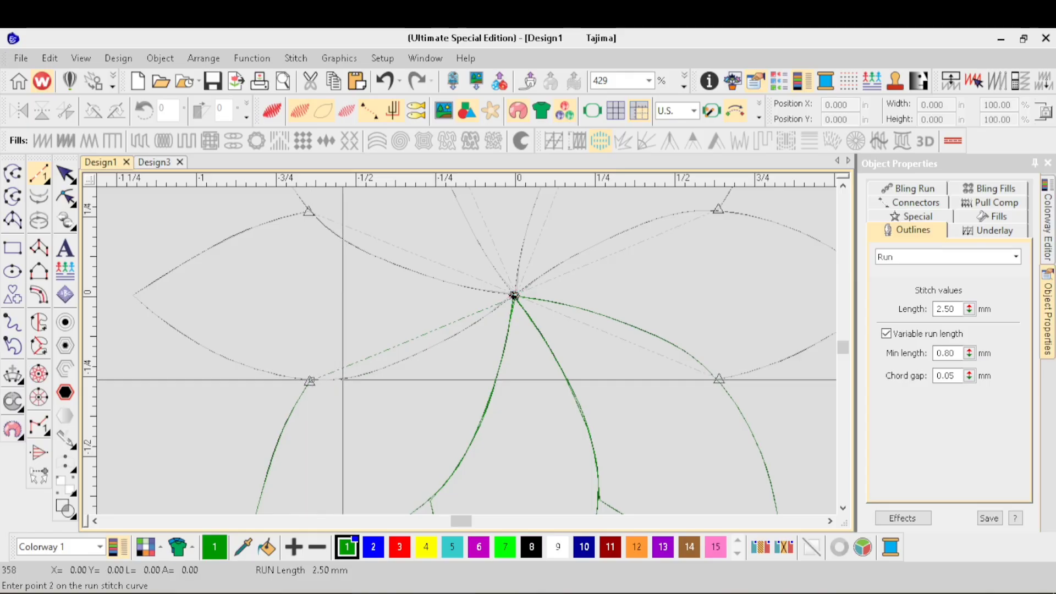
pyautogui.click(373, 371)
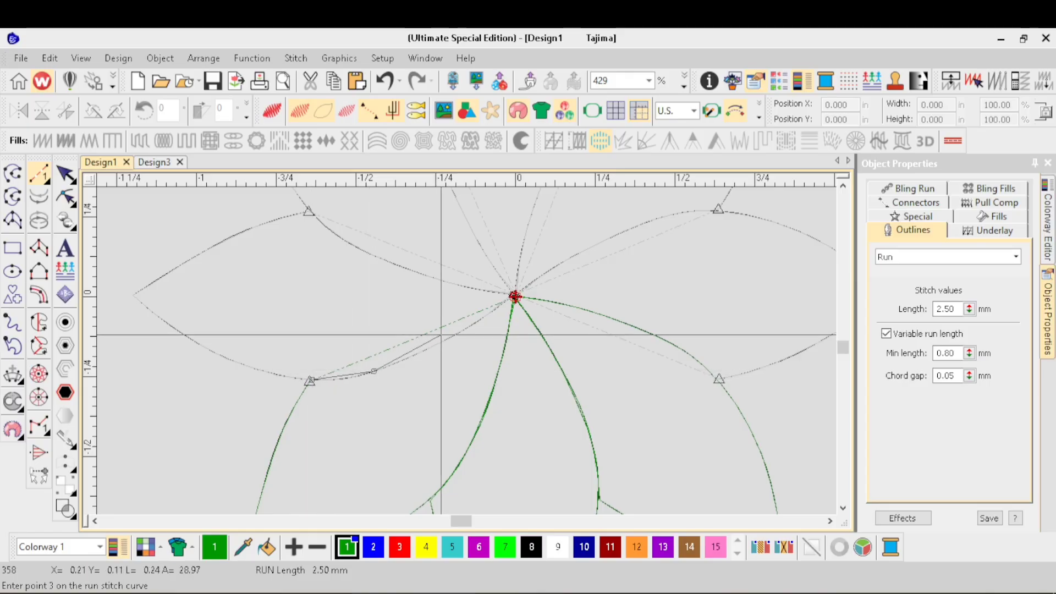
pyautogui.click(448, 338)
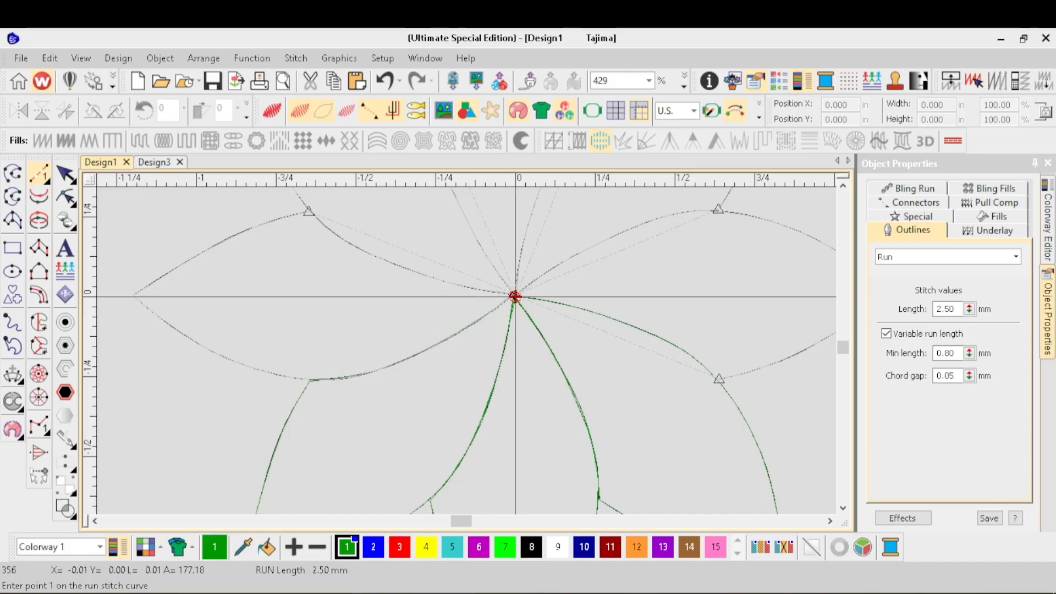
pyautogui.press('Return')
# - Cut and paste the left petal so that it stitches directly after the lower-left petal's connecting run
pyautogui.click(276, 380)
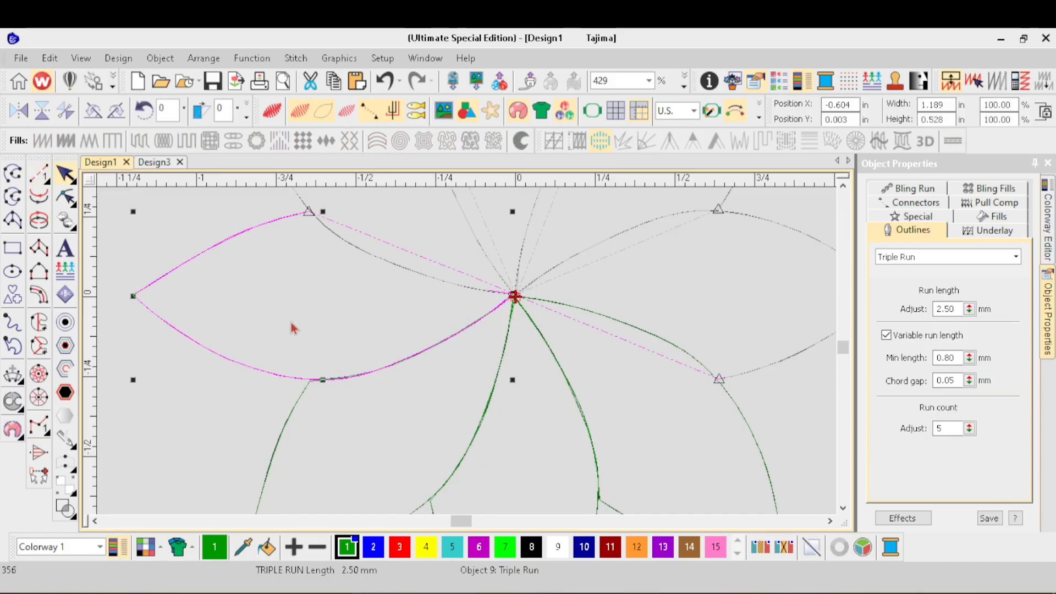
pyautogui.click(309, 81)
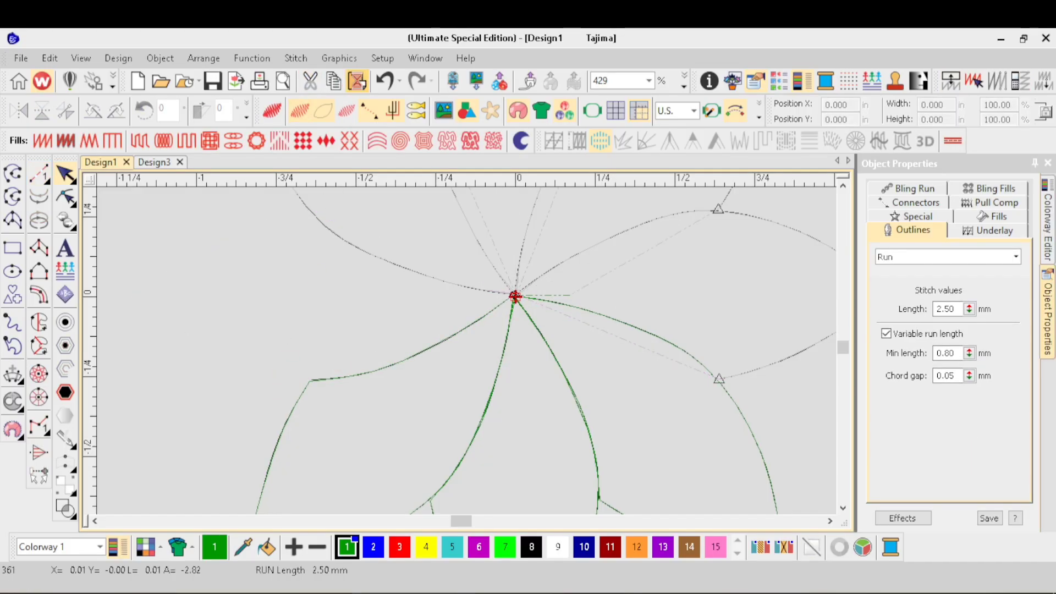
pyautogui.click(357, 81)
# - Digitize a Run line from the left petal's end point along the upper-left petal's lower curve to the flower's center
pyautogui.click(38, 175)
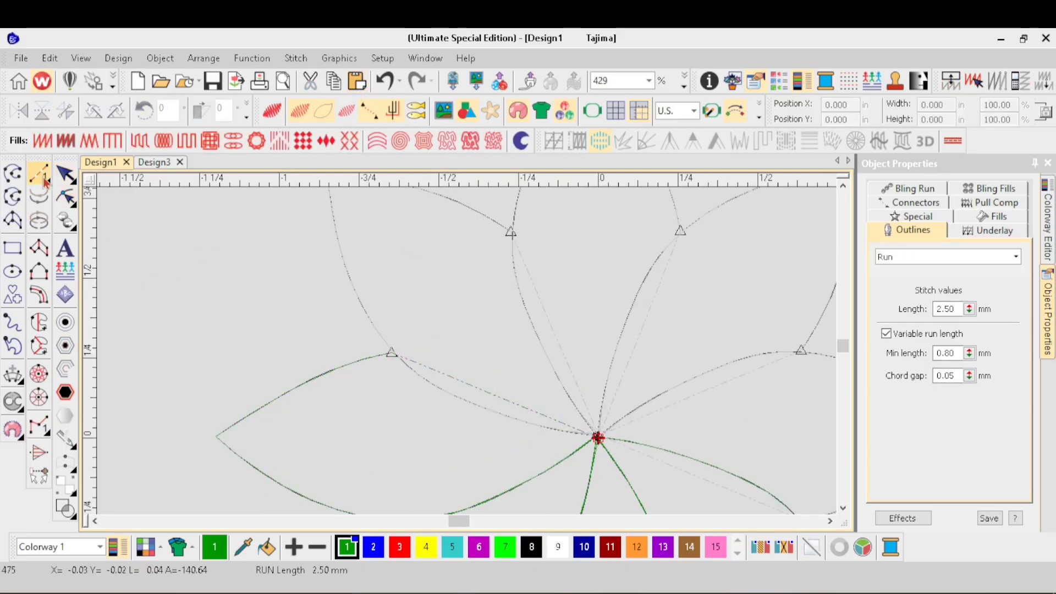
pyautogui.click(395, 352)
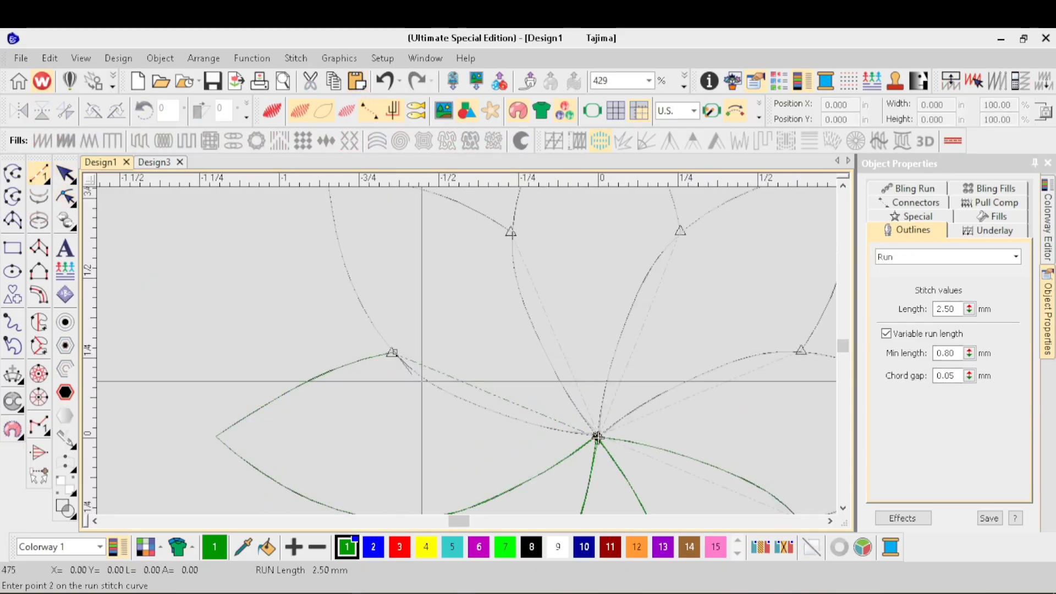
pyautogui.click(438, 387)
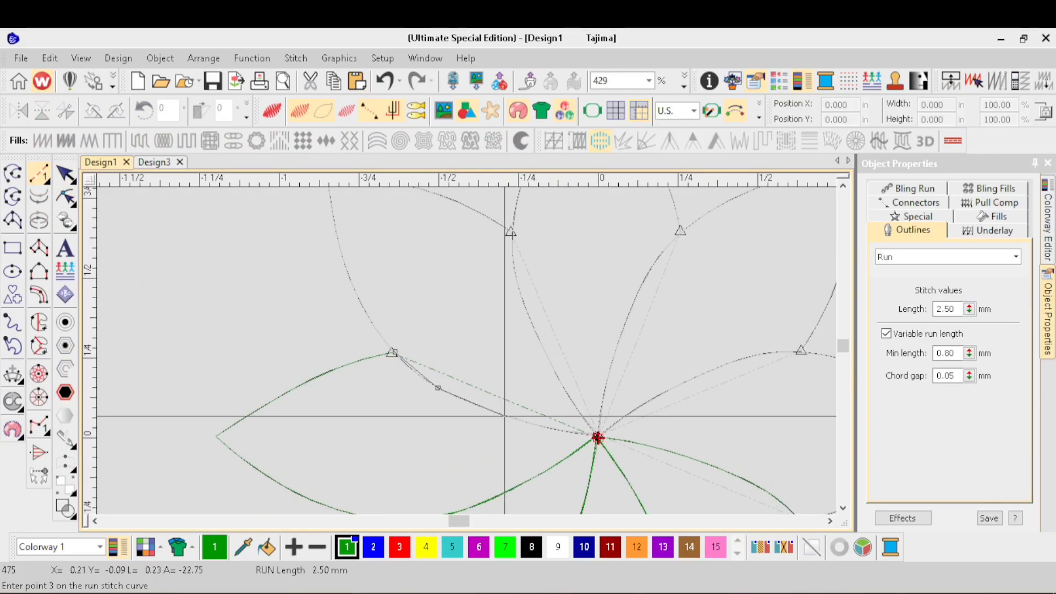
pyautogui.click(508, 417)
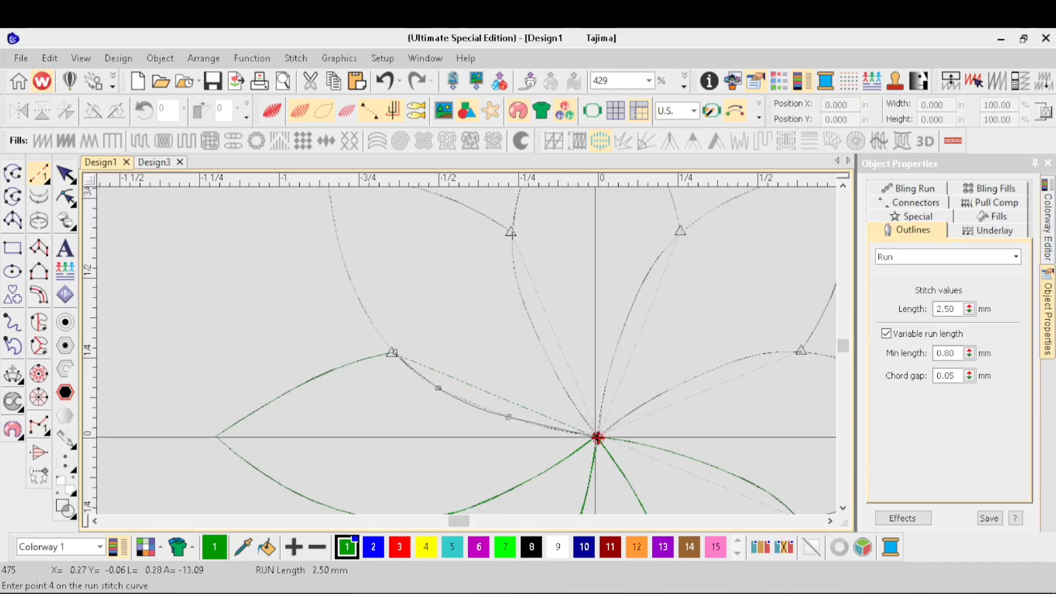
pyautogui.click(597, 436)
pyautogui.press('Return')
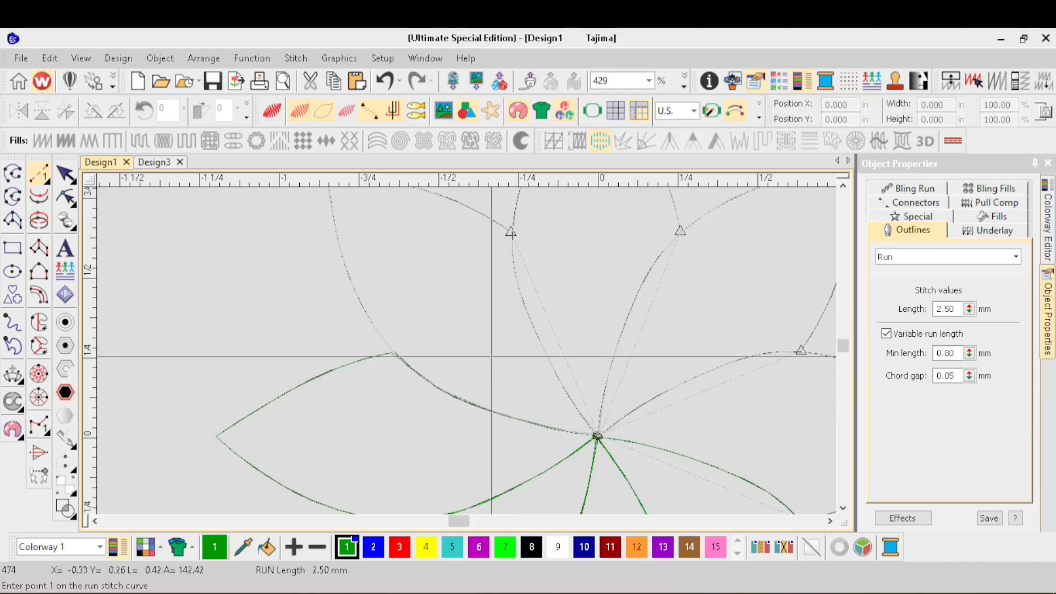
pyautogui.press('Escape')
# - Cut and paste the upper-left petal so that it stitches directly after the left petal's connecting run
pyautogui.click(385, 341)
pyautogui.scroll(-1, 471, 338)
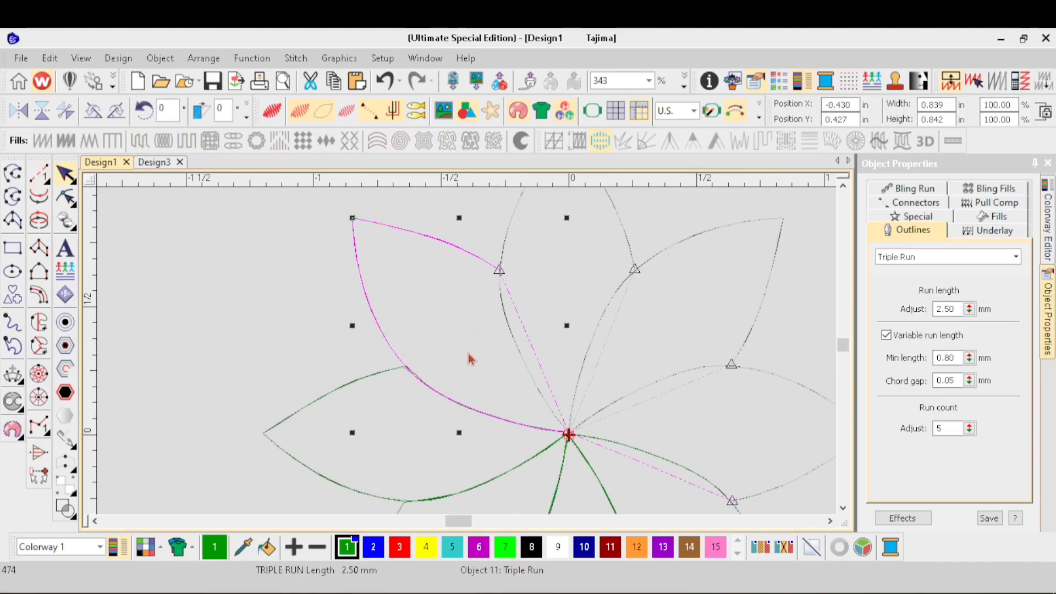
pyautogui.click(310, 88)
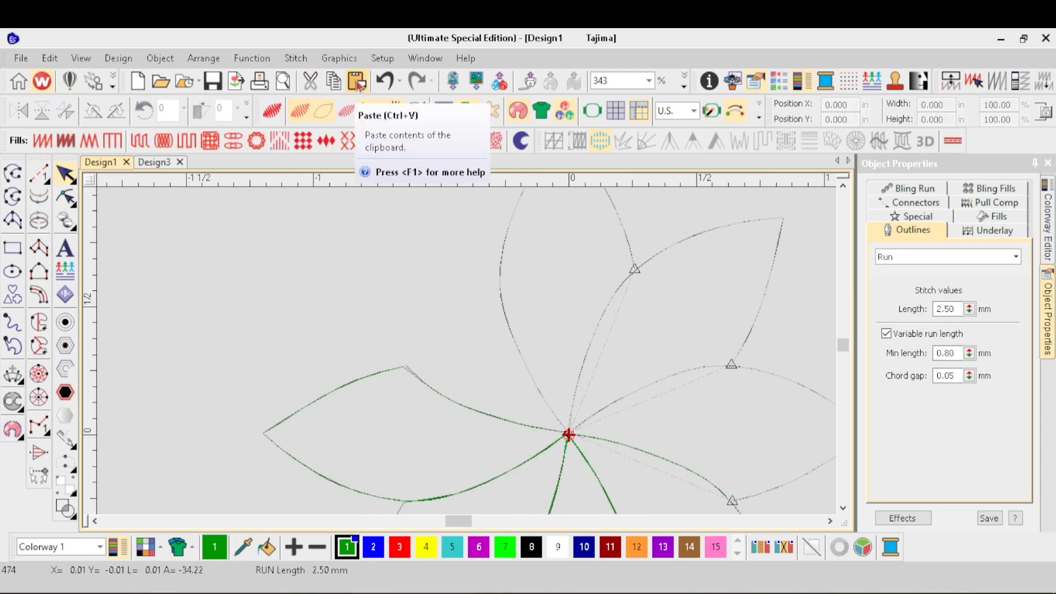
pyautogui.click(356, 83)
pyautogui.scroll(1, 525, 272)
pyautogui.click(467, 355)
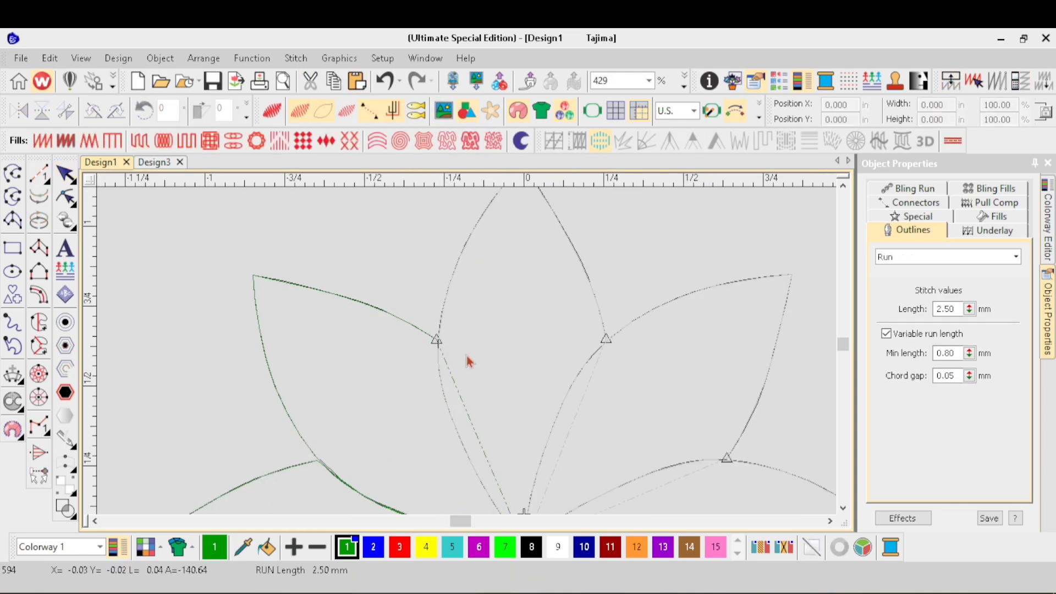
# - Digitize a Run line from the upper-left petal's end point along the top petal's left curve to the flower's center
pyautogui.click(40, 175)
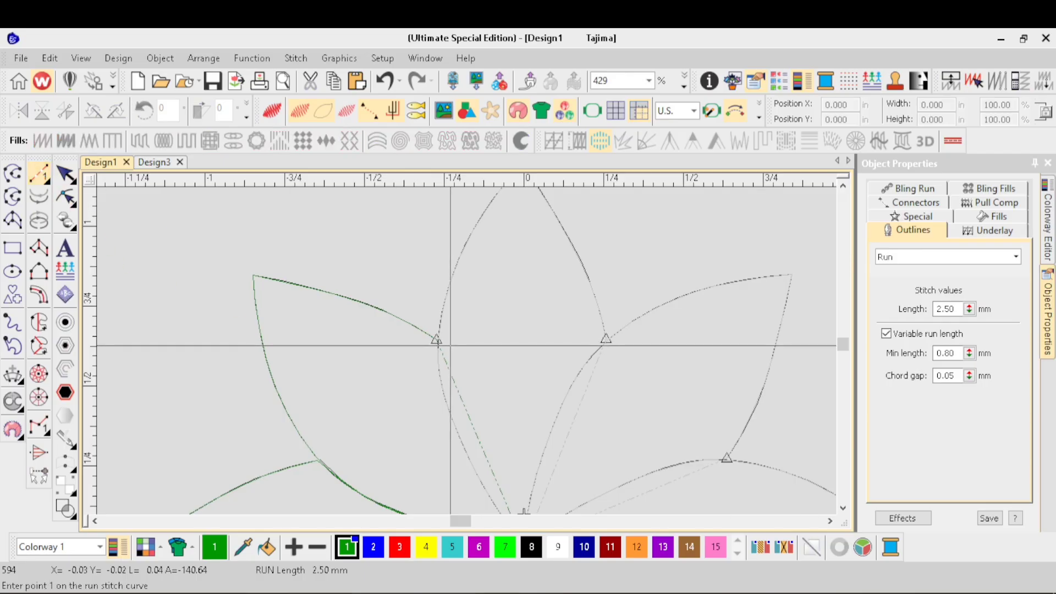
pyautogui.scroll(2, 436, 340)
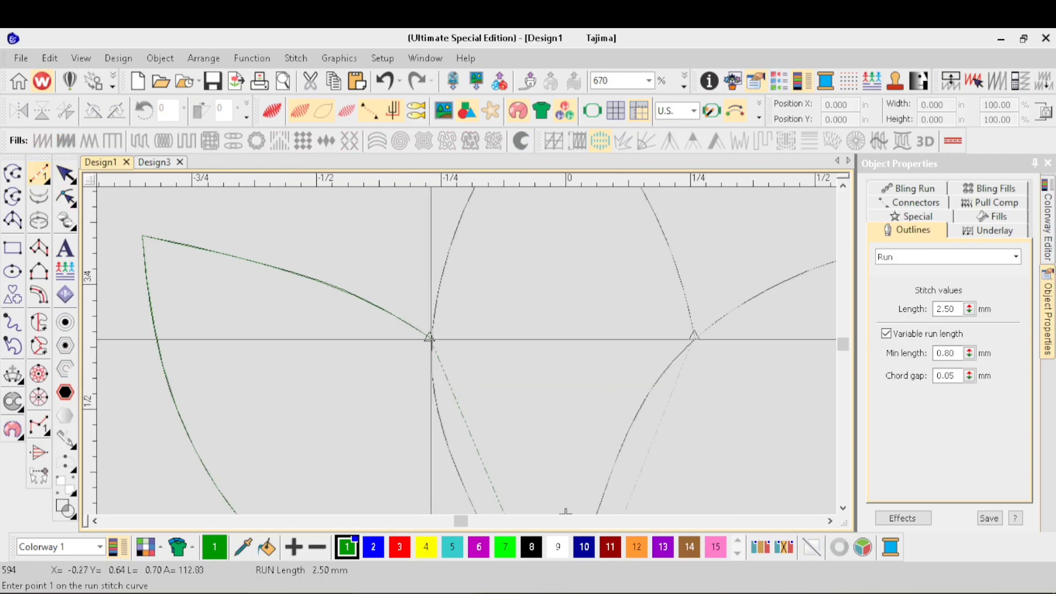
pyautogui.click(432, 340)
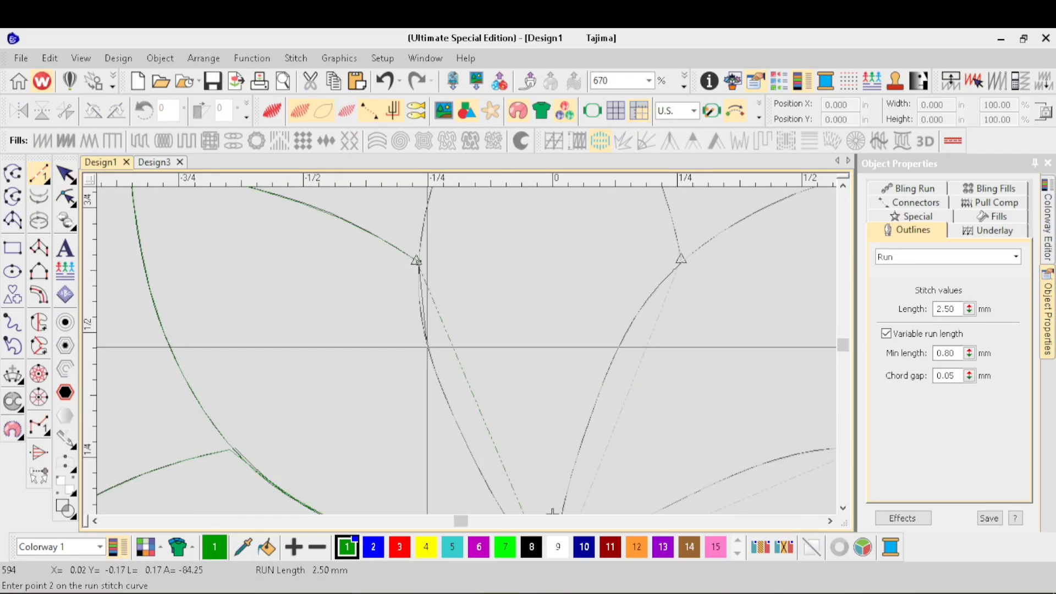
pyautogui.click(428, 348)
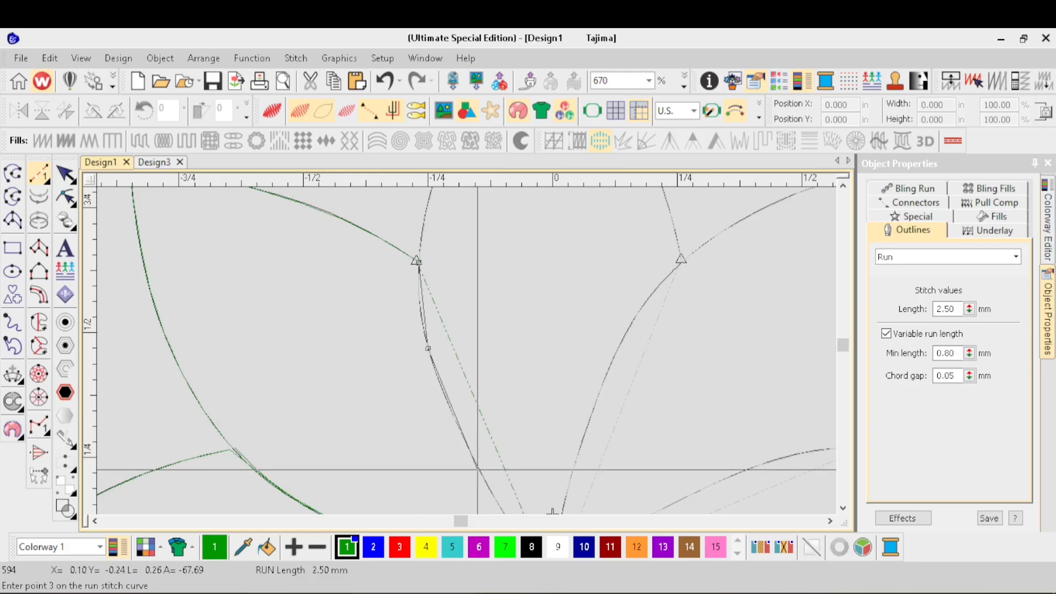
pyautogui.click(476, 464)
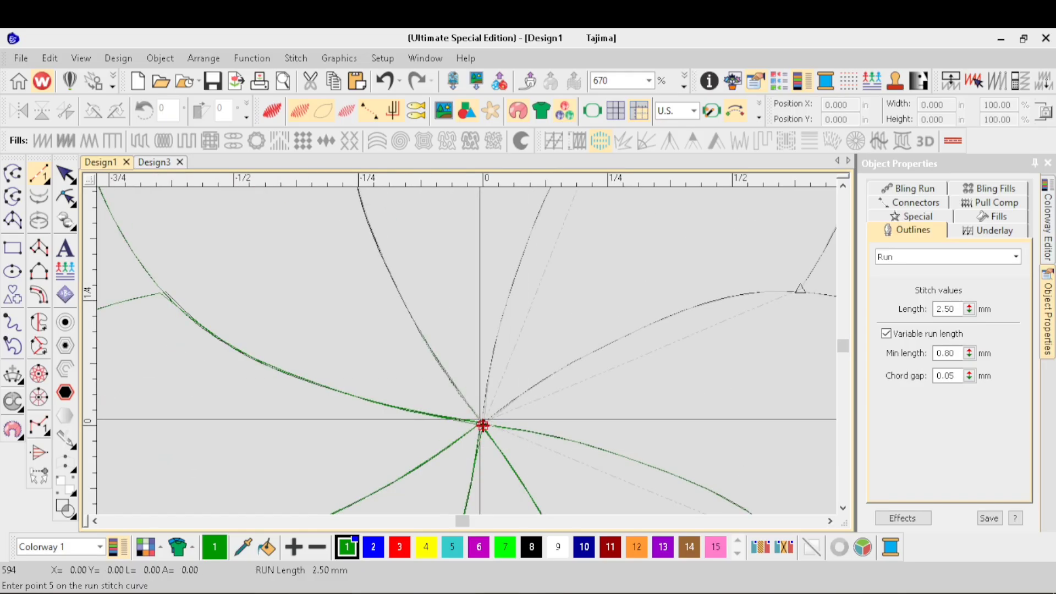
pyautogui.press('Return')
# - Cut and paste the top petal so that it stitches directly after the upper-left petal's connecting run
pyautogui.scroll(-2, 467, 281)
pyautogui.scroll(-2, 466, 281)
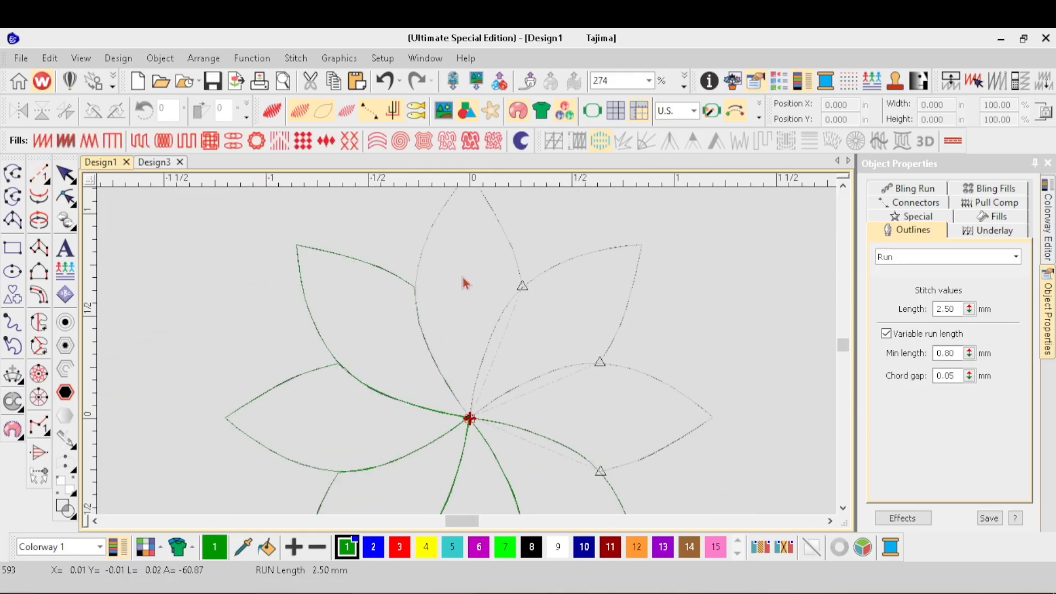
pyautogui.click(430, 246)
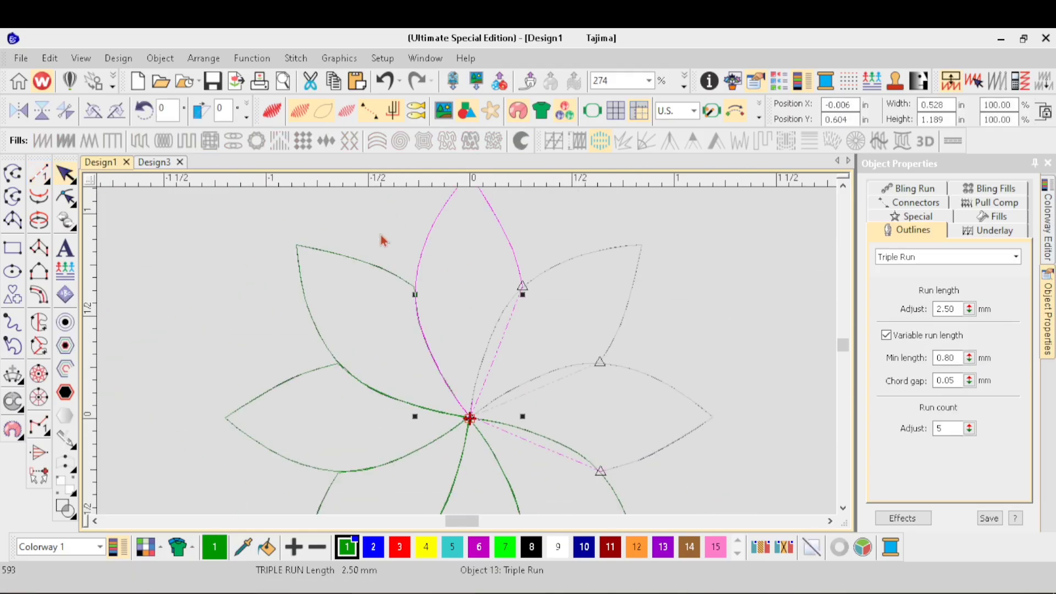
pyautogui.click(310, 84)
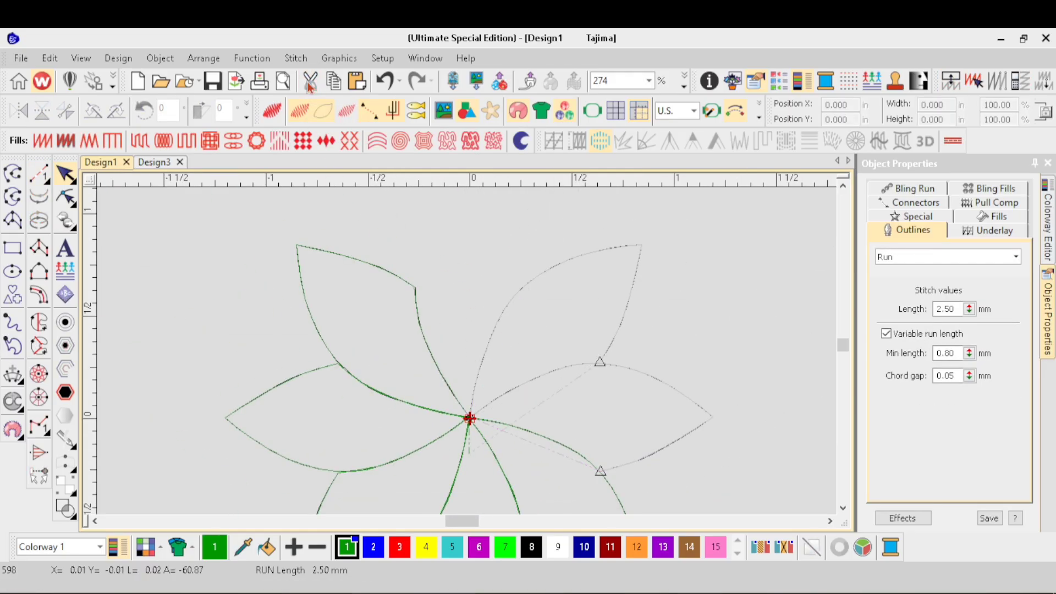
pyautogui.click(359, 82)
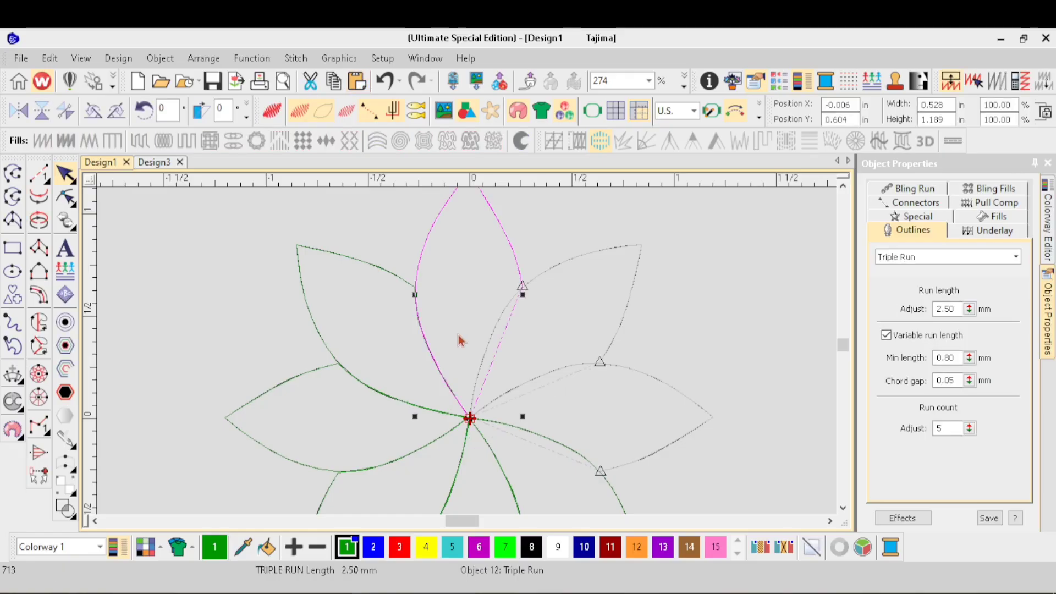
pyautogui.click(537, 304)
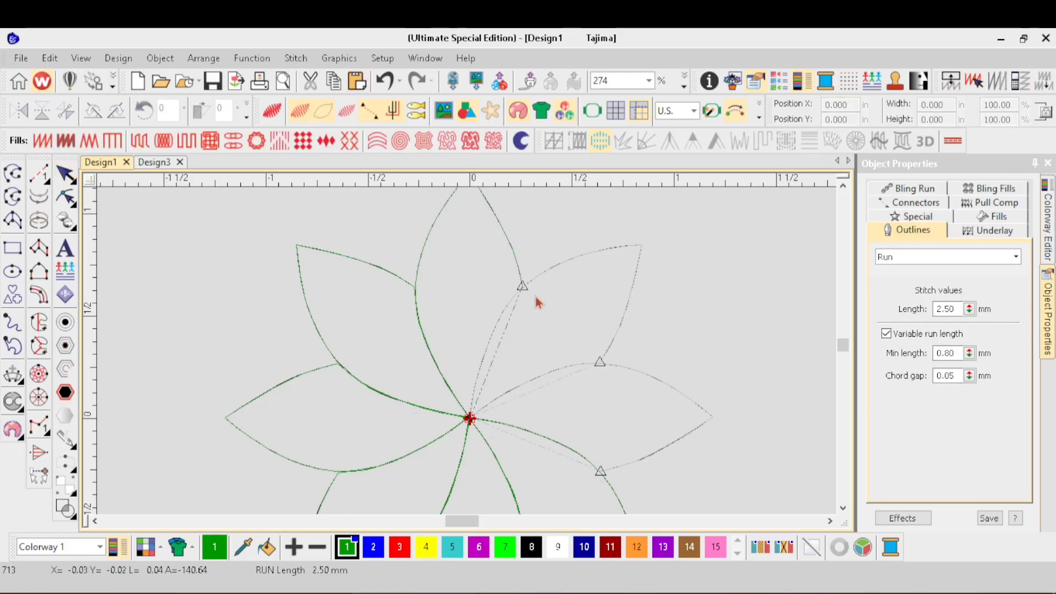
# - Digitize a Run line from the top petal's end point along the upper-right petal's inner curve to the flower's center
pyautogui.click(41, 168)
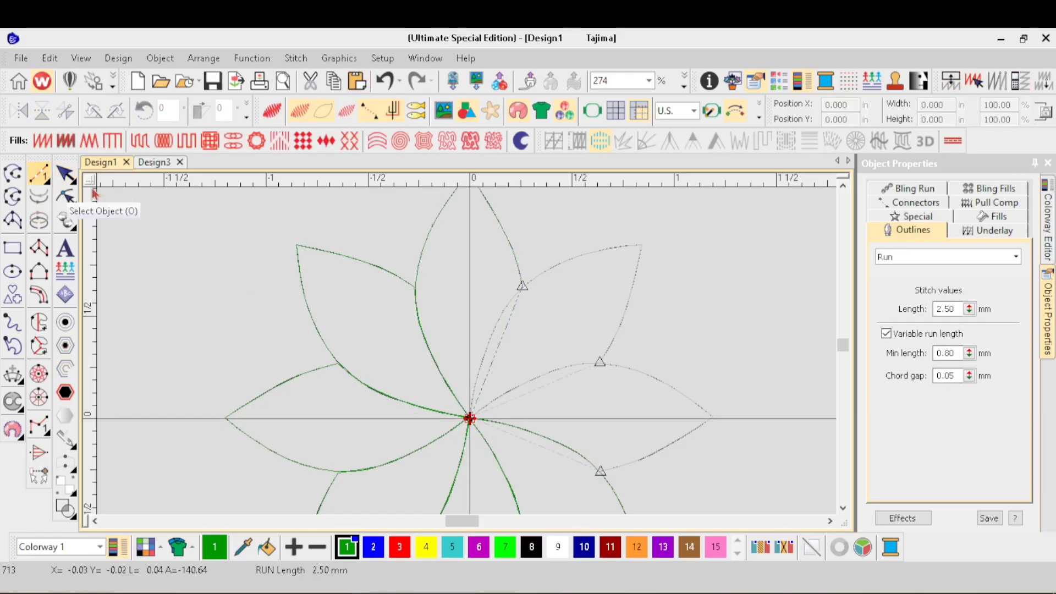
pyautogui.scroll(2, 526, 319)
pyautogui.click(461, 302)
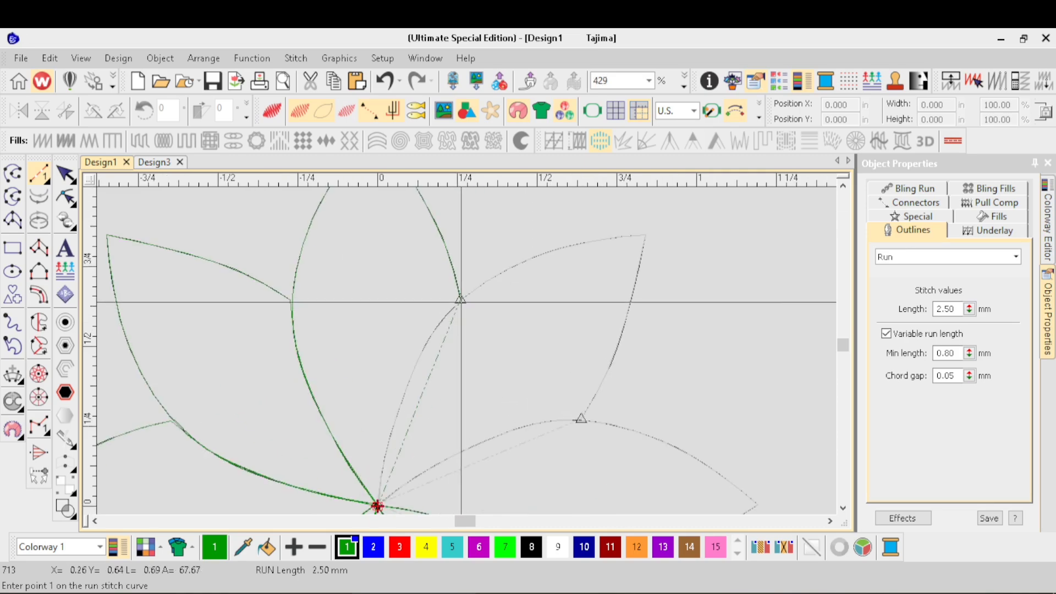
pyautogui.click(424, 346)
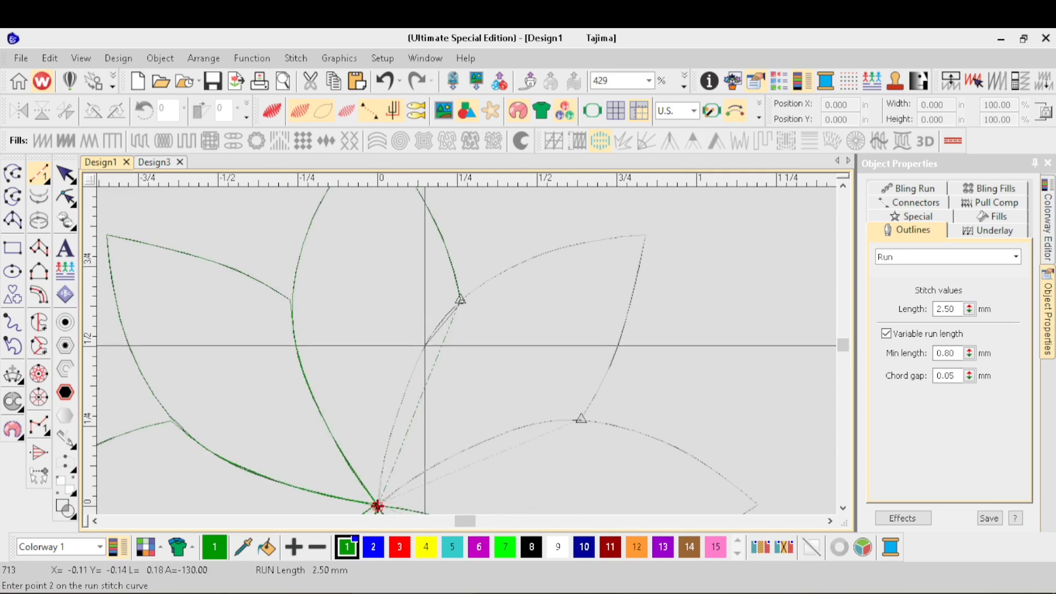
pyautogui.click(397, 416)
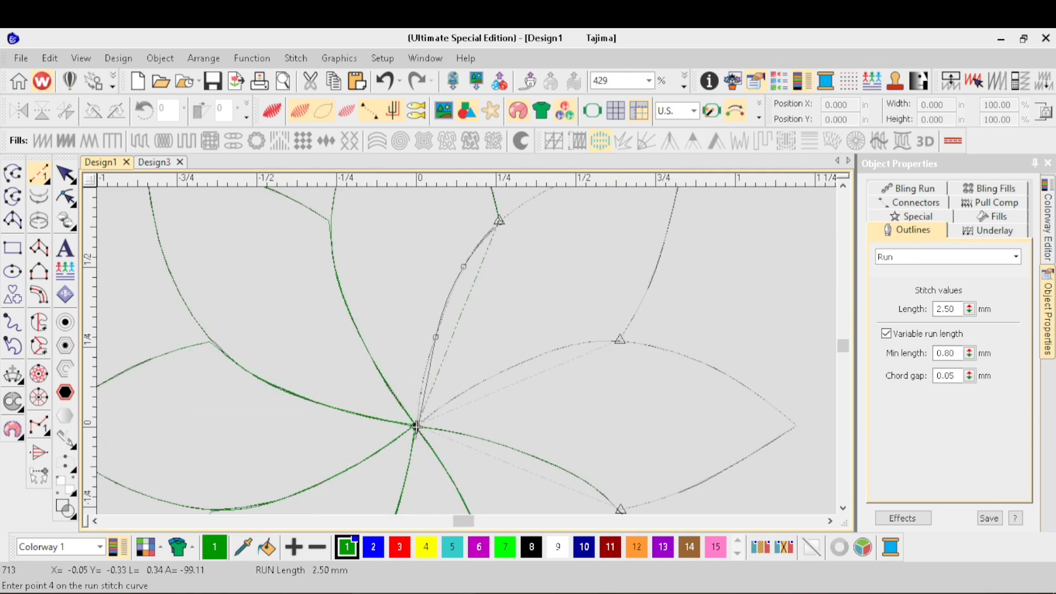
pyautogui.click(416, 426)
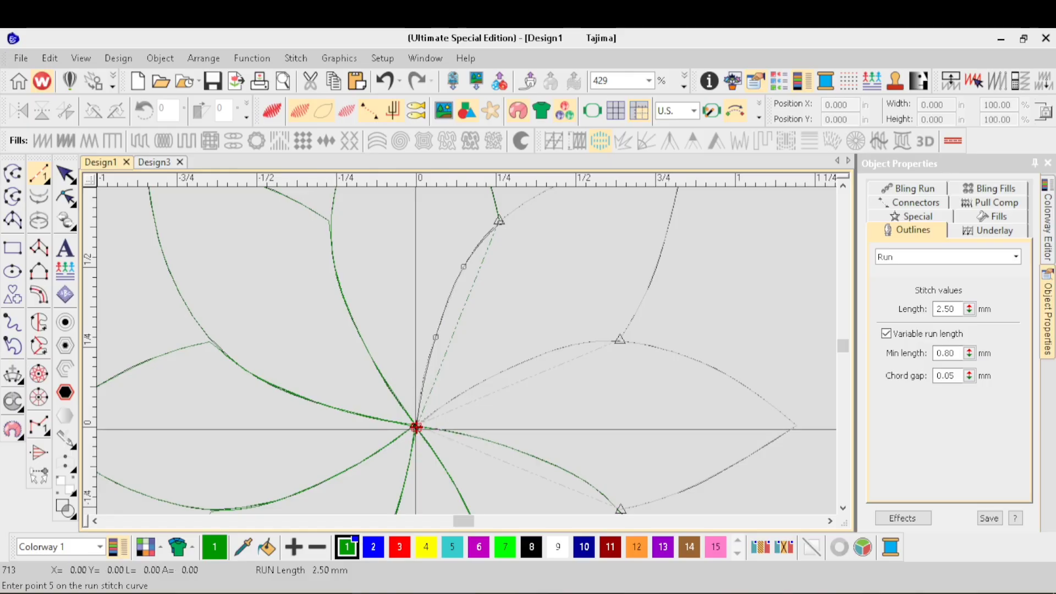
pyautogui.press('Return')
pyautogui.scroll(-2, 416, 426)
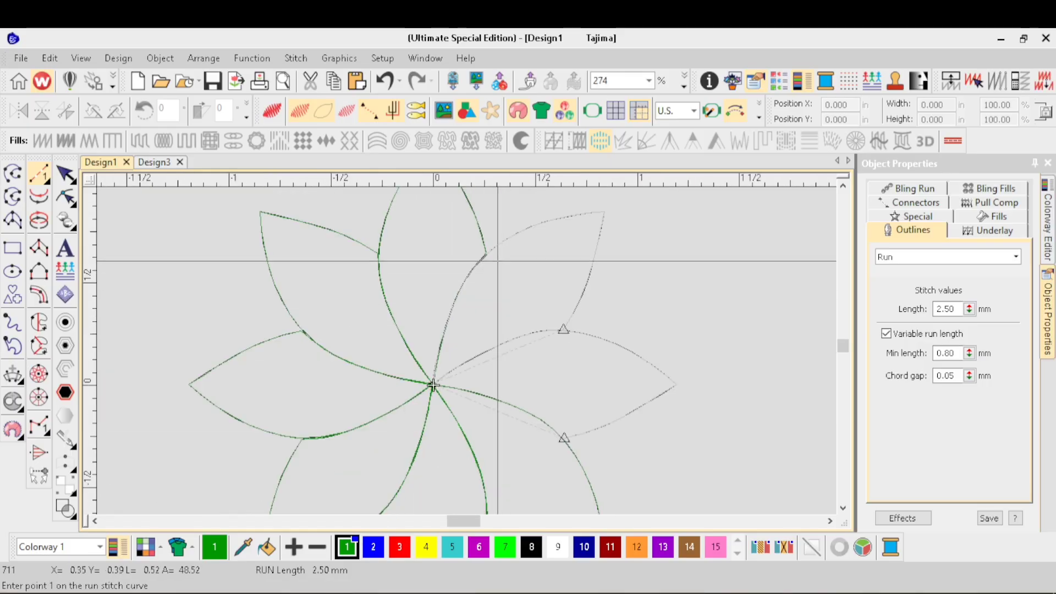
pyautogui.press('Escape')
# - Cut and paste the upper-right petal so that it stitches directly after the top petal's connecting run
pyautogui.click(500, 249)
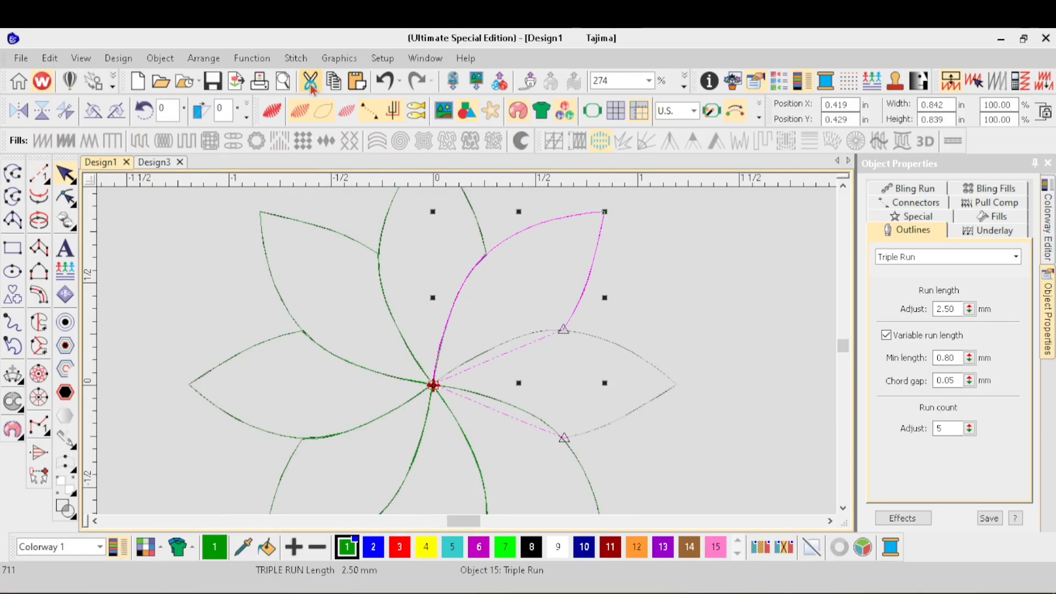
pyautogui.press('Escape')
pyautogui.click(593, 260)
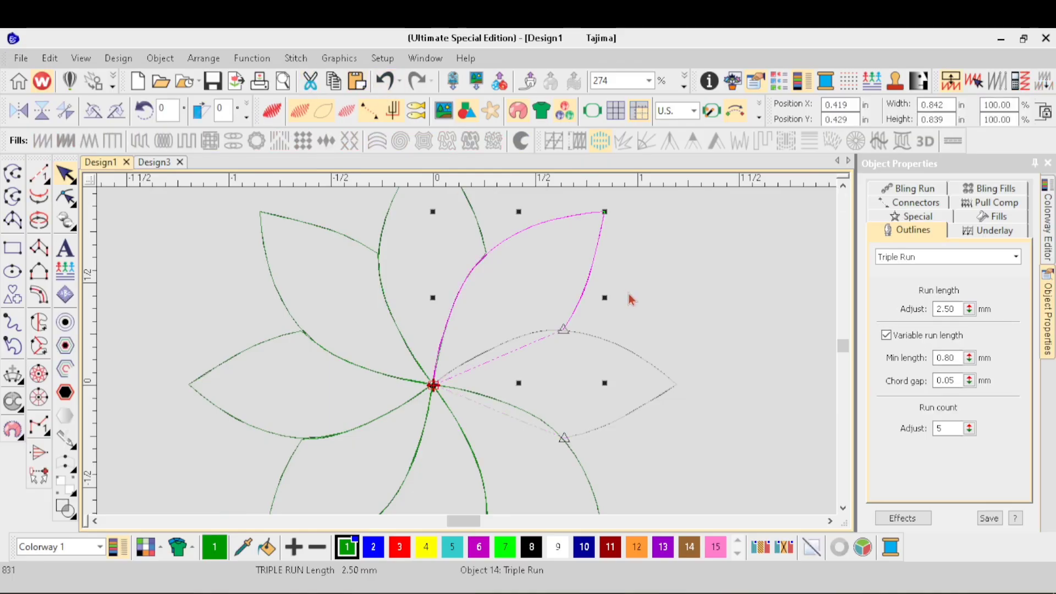
pyautogui.click(642, 293)
# - Digitize a Run line from the upper-right petal's end point along the right petal's upper curve to the flower's center
pyautogui.scroll(1, 591, 334)
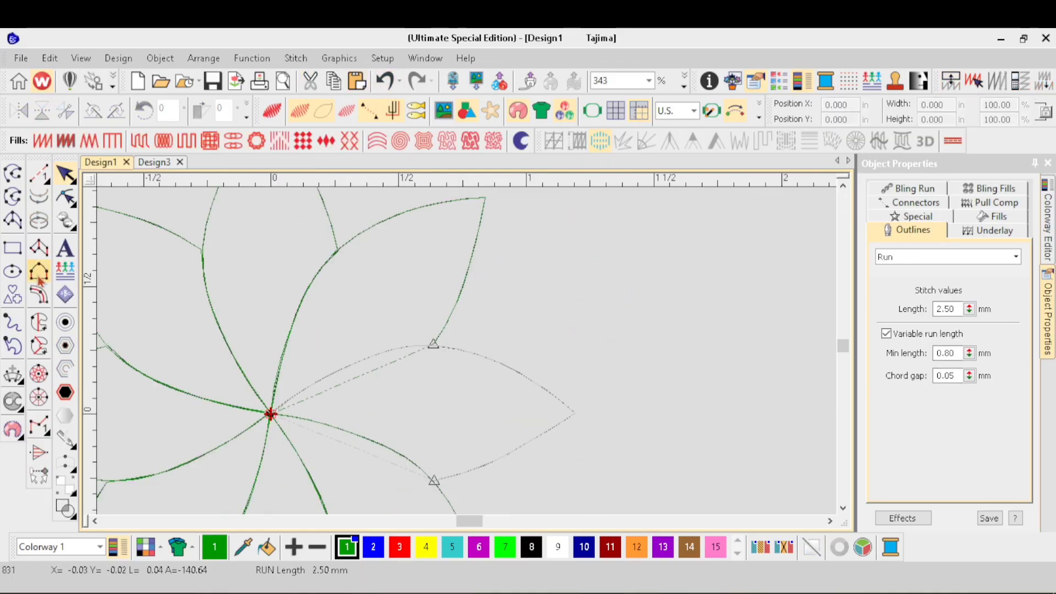
pyautogui.click(44, 179)
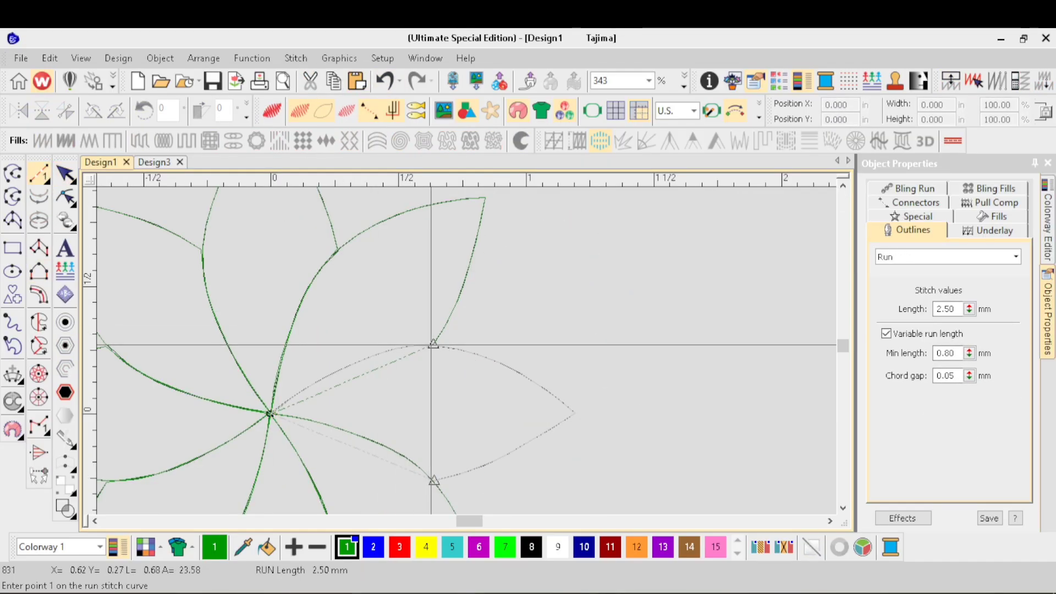
pyautogui.click(432, 345)
pyautogui.click(373, 354)
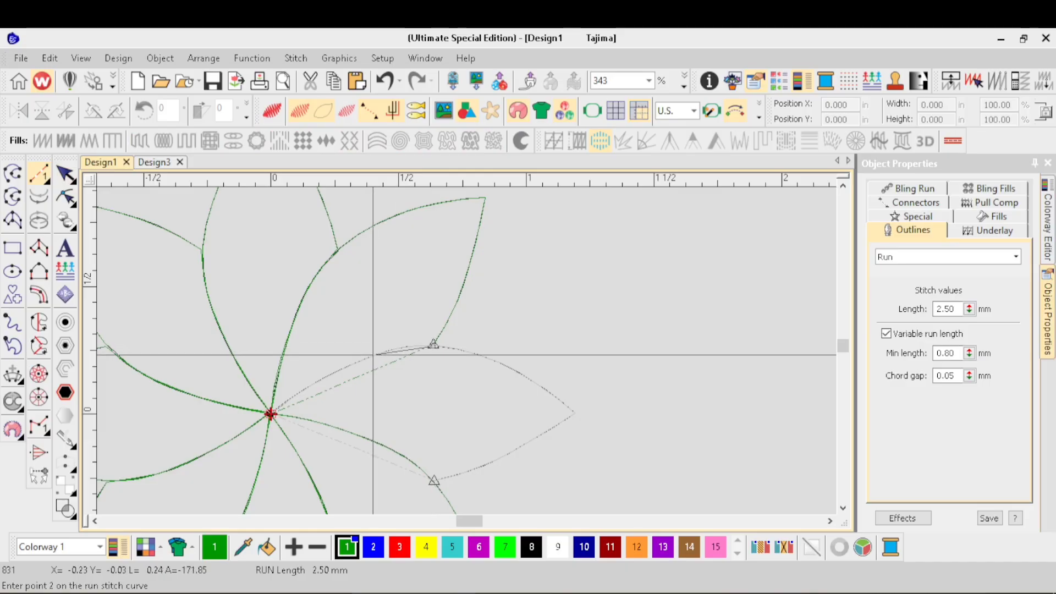
pyautogui.click(319, 380)
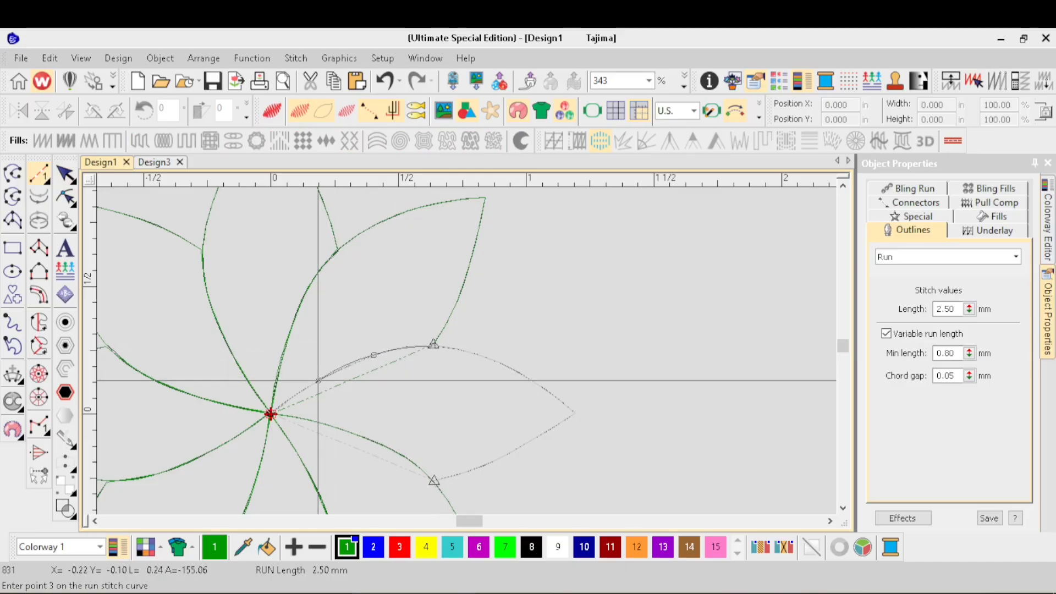
pyautogui.click(270, 412)
pyautogui.scroll(1, 270, 412)
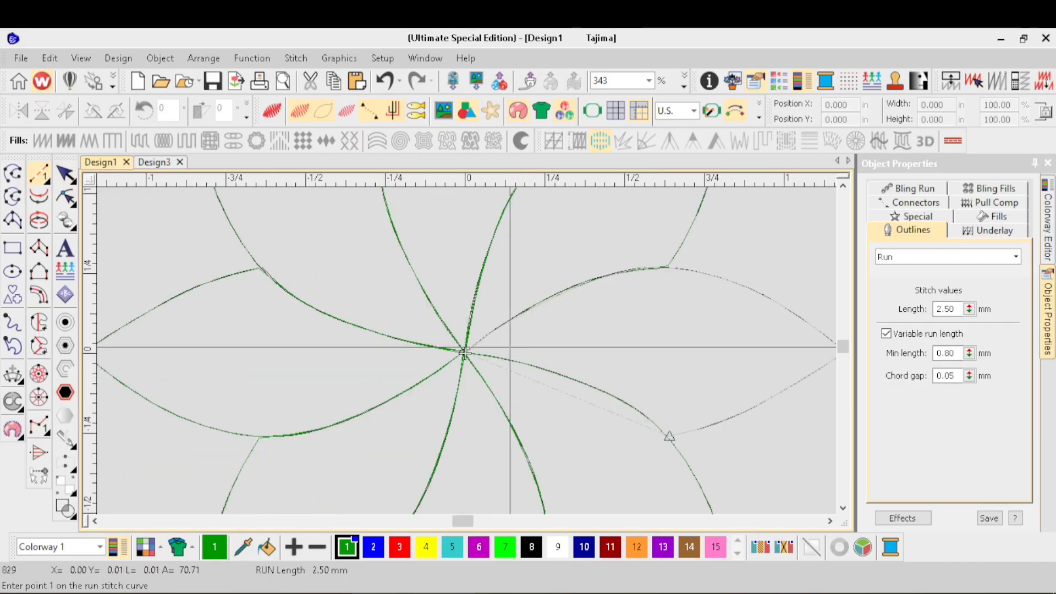
pyautogui.scroll(-1, 465, 350)
pyautogui.press('Return')
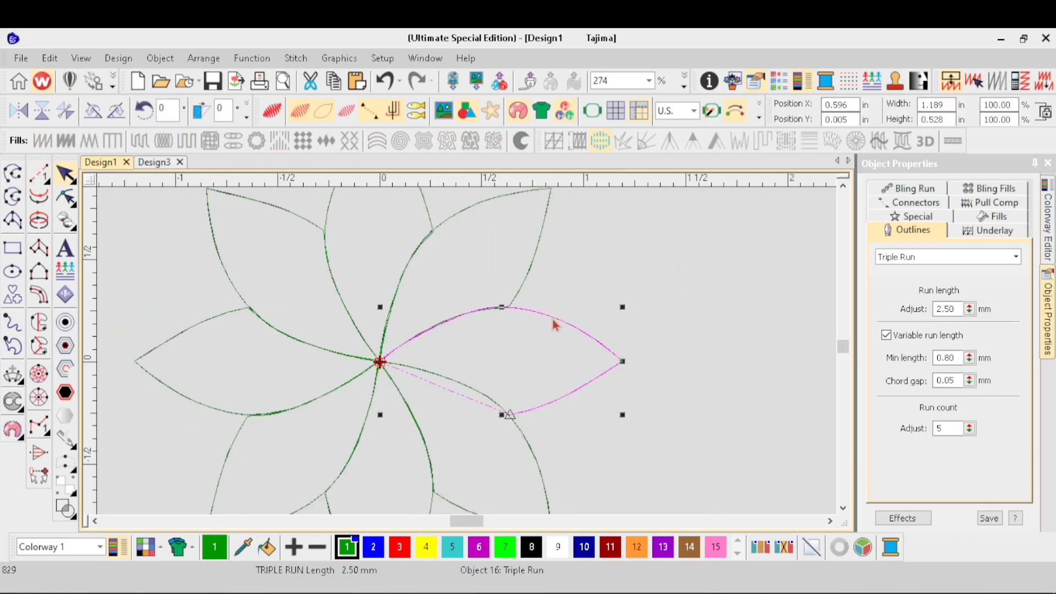
# - Cut and paste the right petal so that it stitches directly after the upper-right petal's connecting run
pyautogui.scroll(-2, 556, 321)
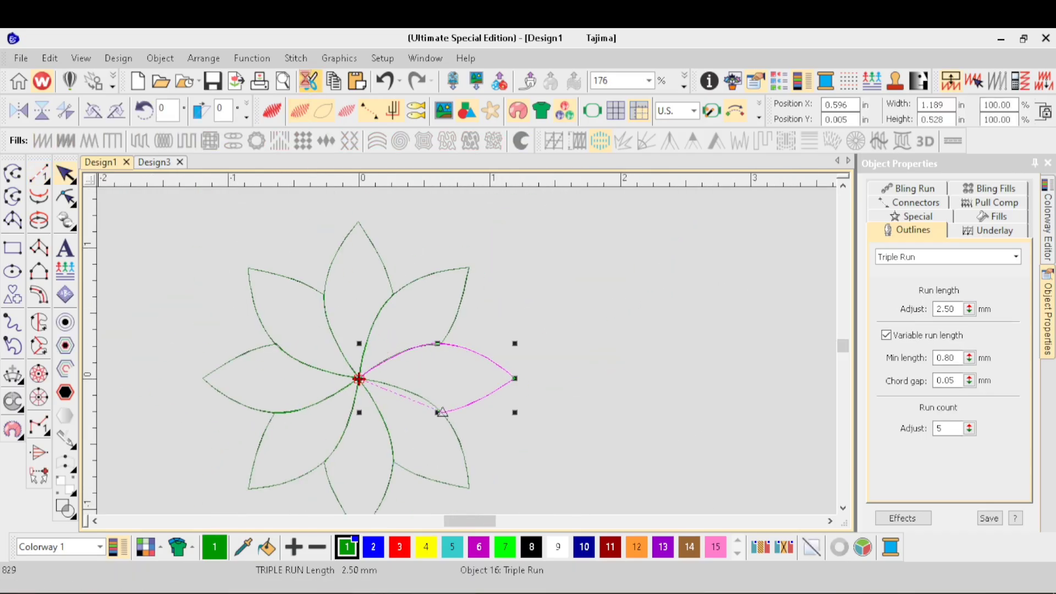
pyautogui.press('Escape')
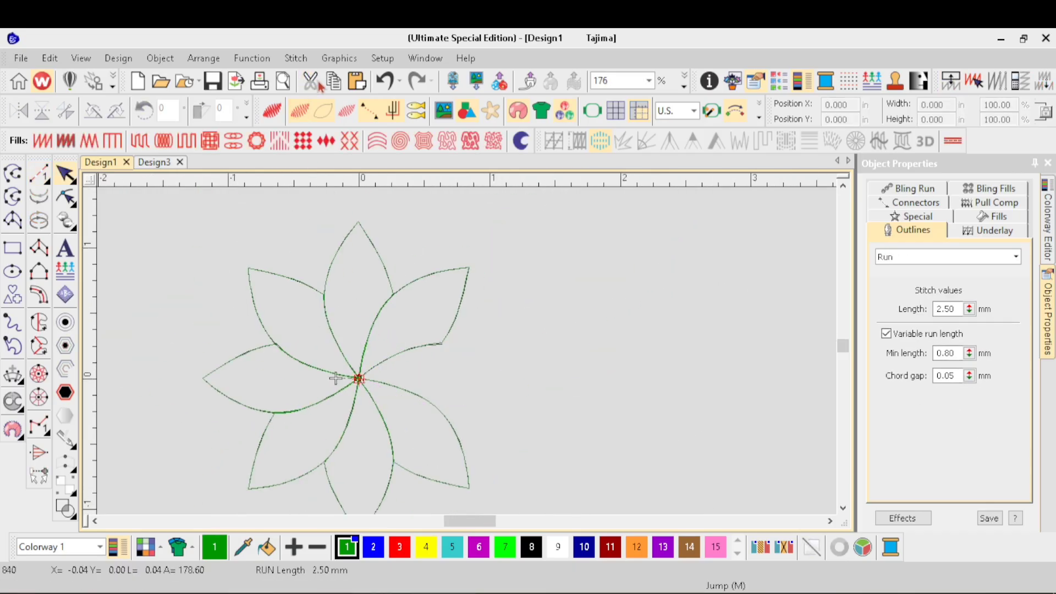
pyautogui.click(357, 82)
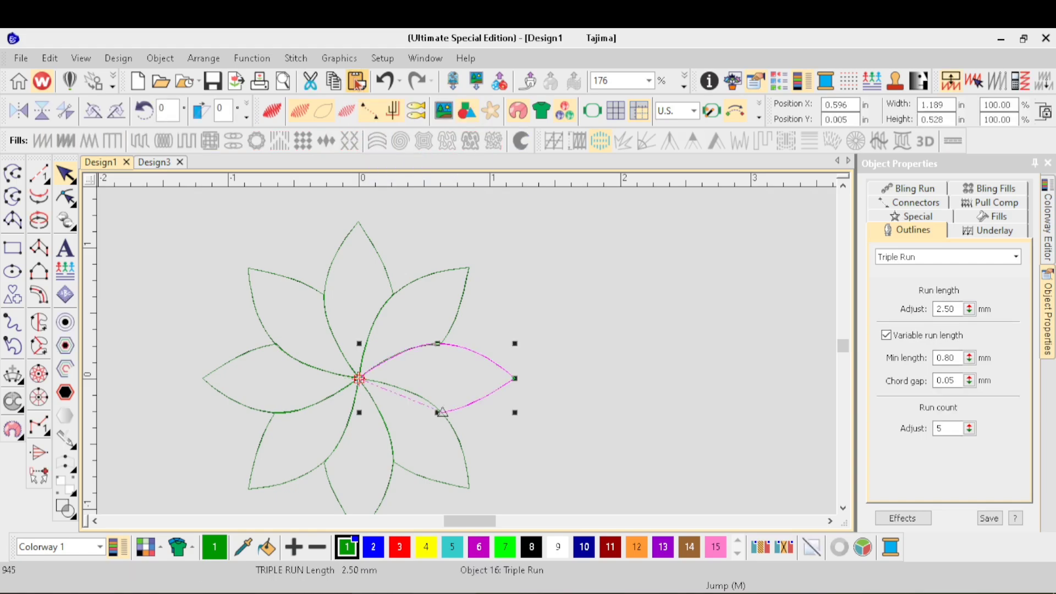
pyautogui.press('Escape')
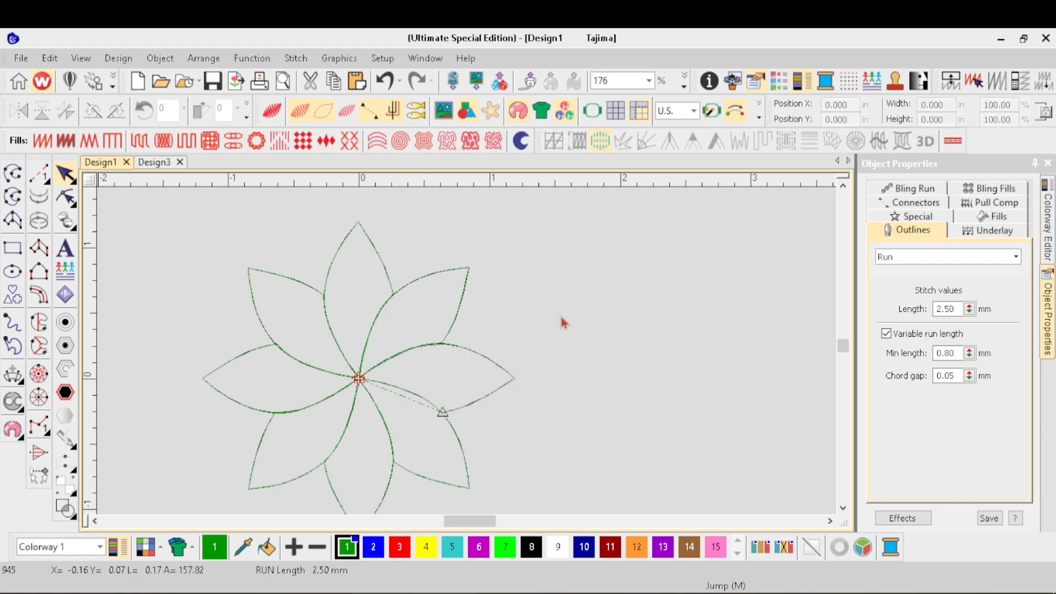
# - Show the whole flower in TrueView and play its stitching sequence to the end at 2100 s/m, closing the player when done
pyautogui.press('0')
pyautogui.press('t')
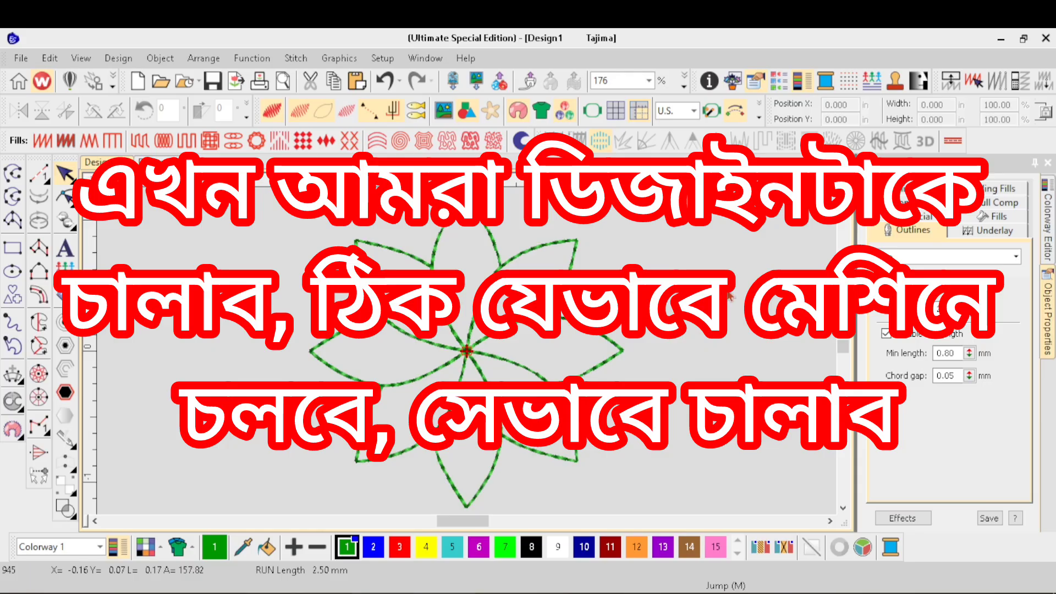
pyautogui.hotkey('shift', 'r')
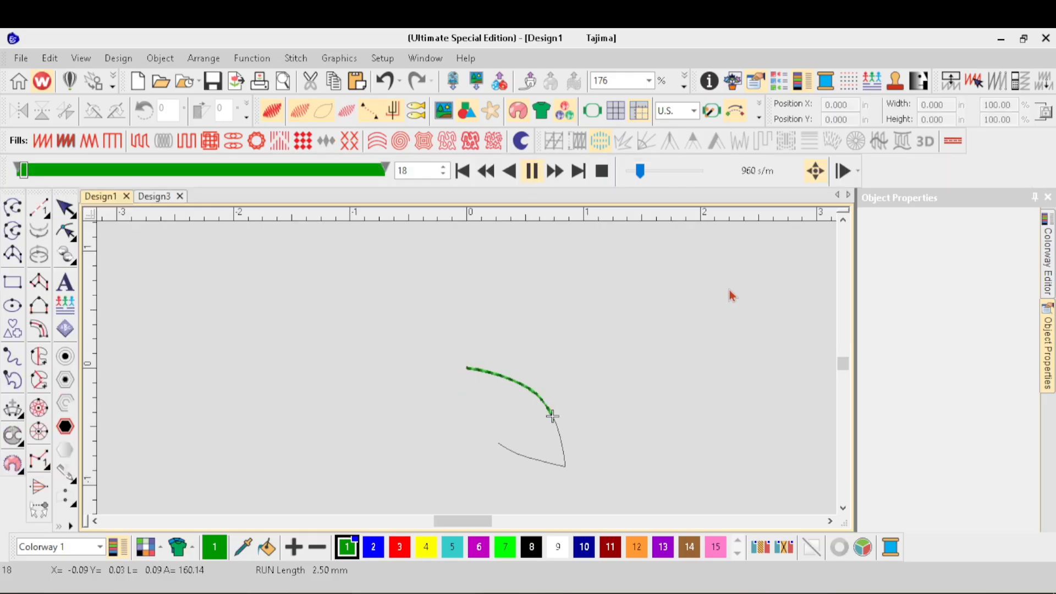
pyautogui.click(655, 171)
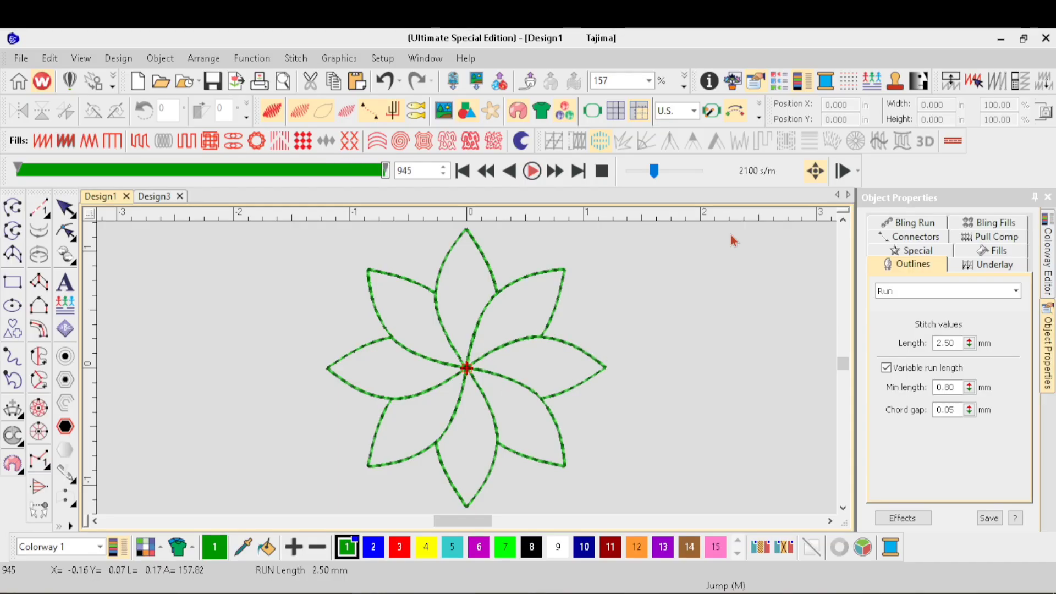
pyautogui.press('Escape')
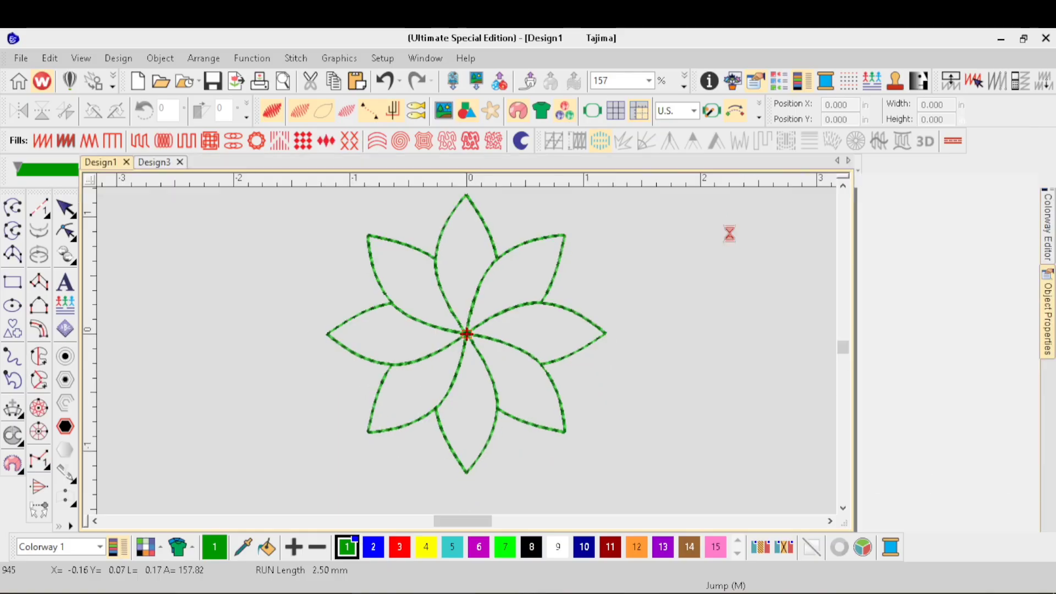